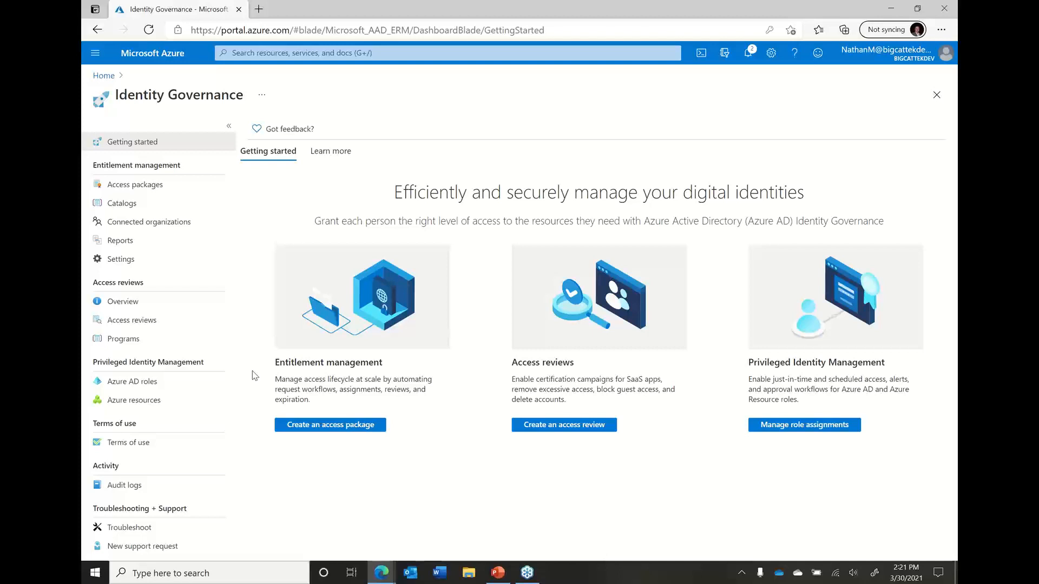
Switch to the administrator's My Access window, open the access packages list and close the account pane
click(151, 383)
click(383, 578)
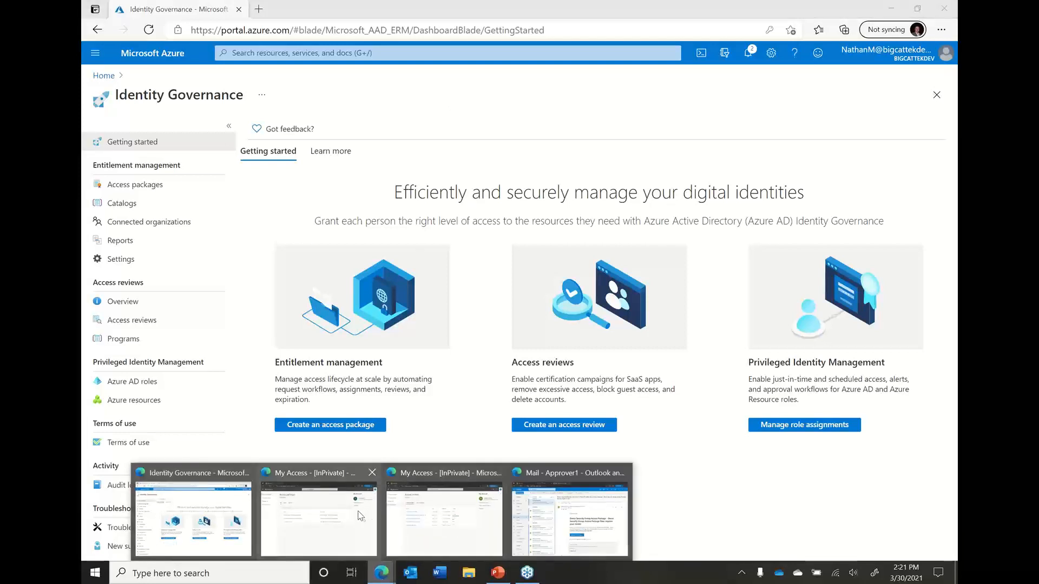
click(442, 515)
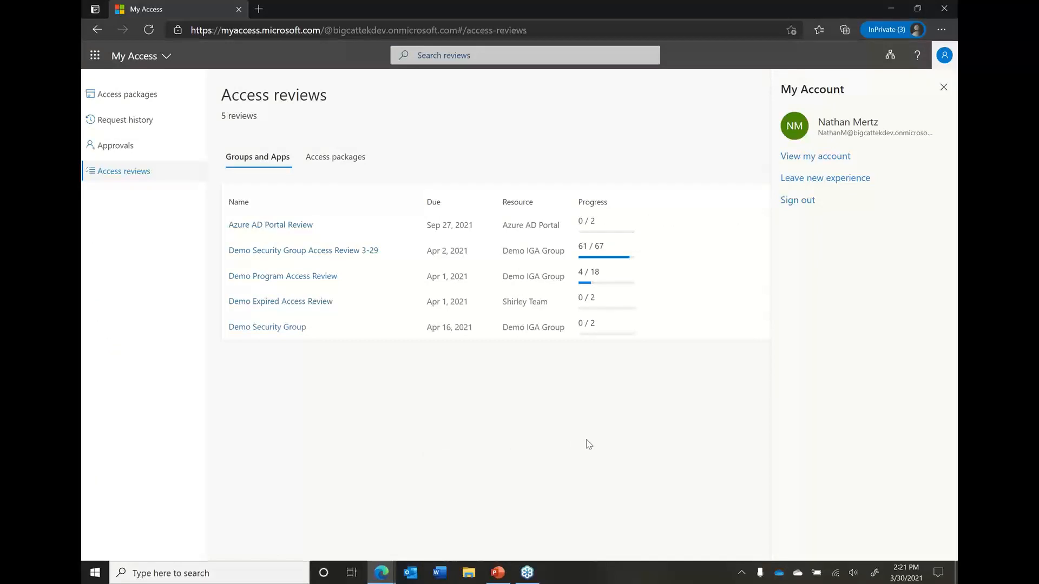
click(155, 97)
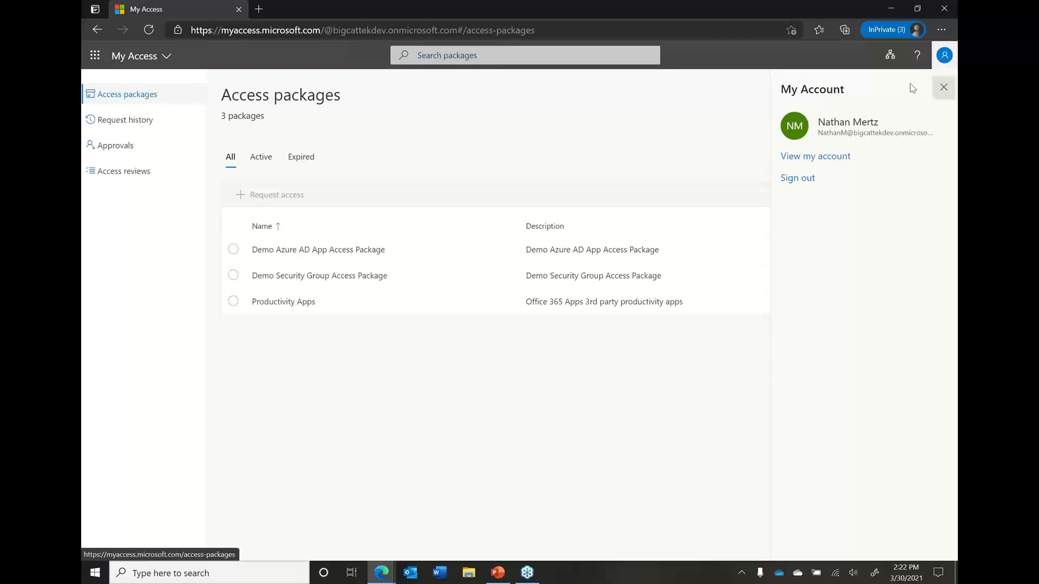
click(943, 87)
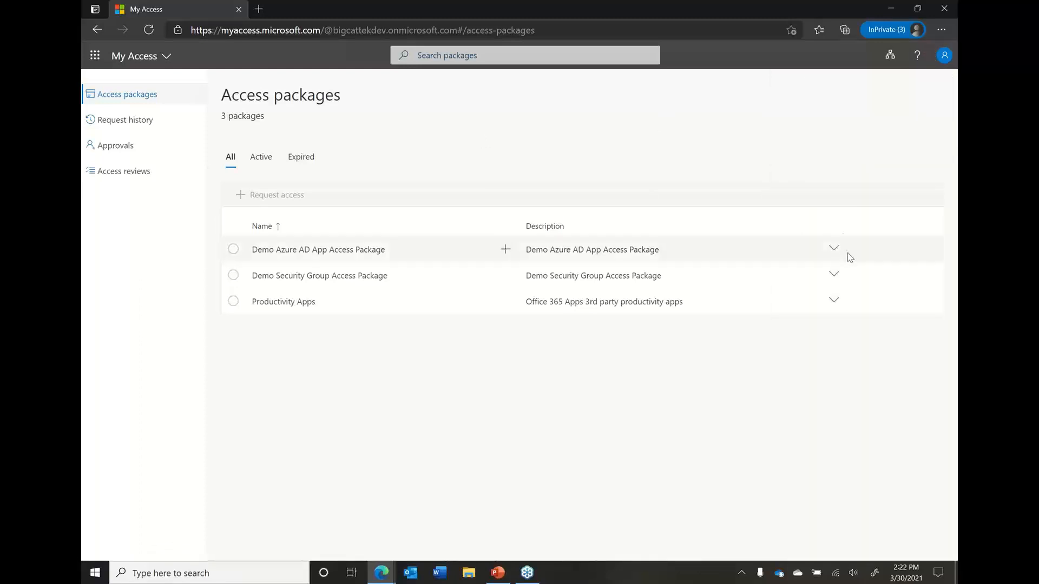
Examine the resources in all three access packages, view the active and expired packages, and return to the full list
click(834, 250)
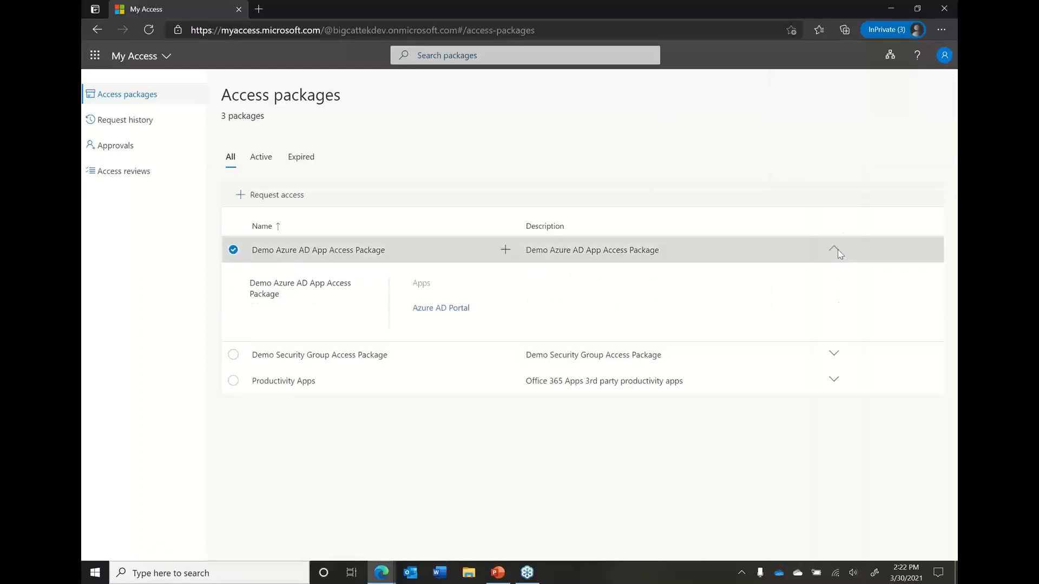
click(833, 355)
click(834, 460)
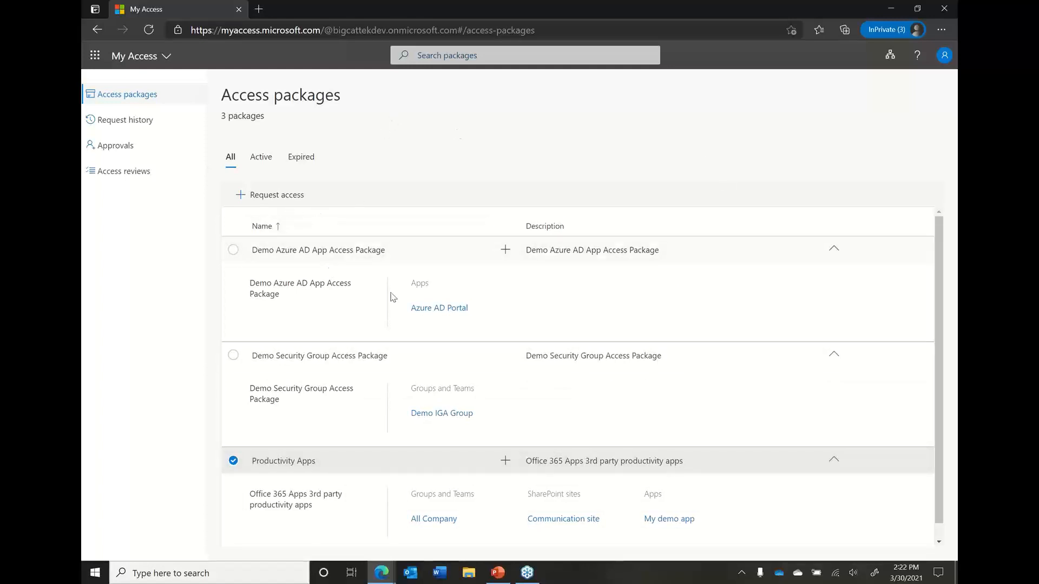
click(260, 161)
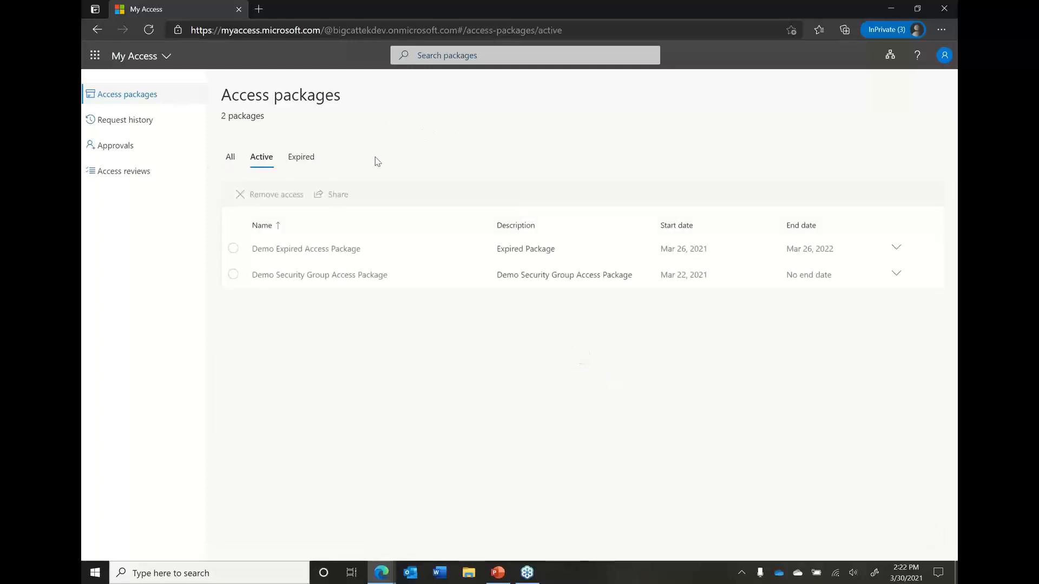
click(306, 162)
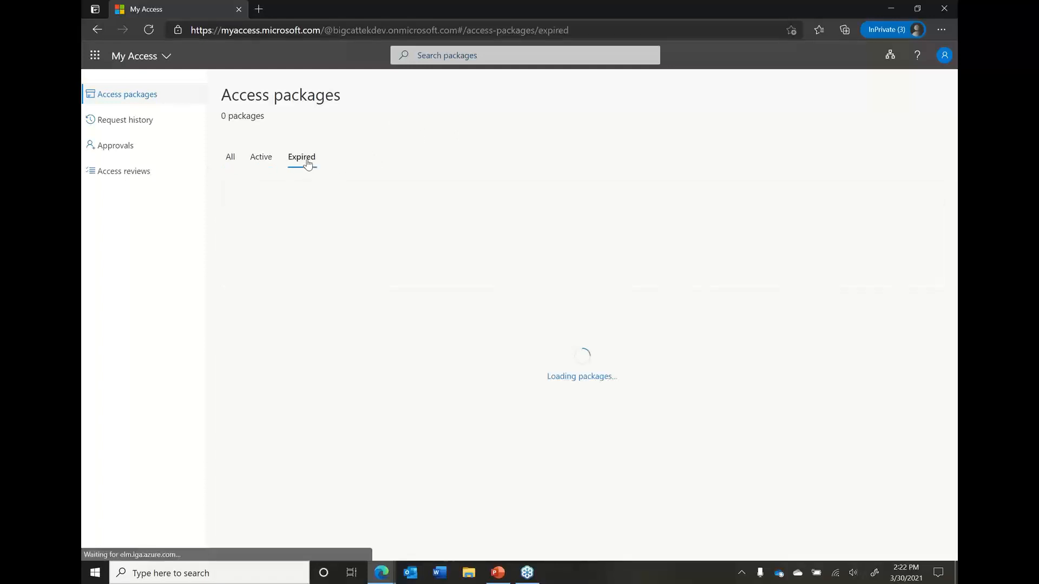
click(233, 161)
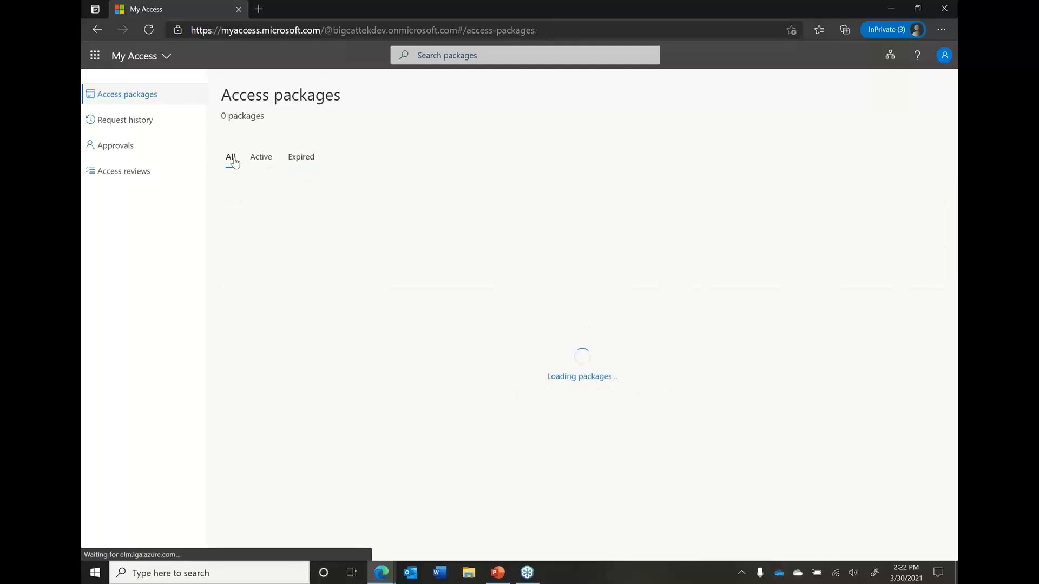
Review the request history and the pending and completed approvals
click(155, 126)
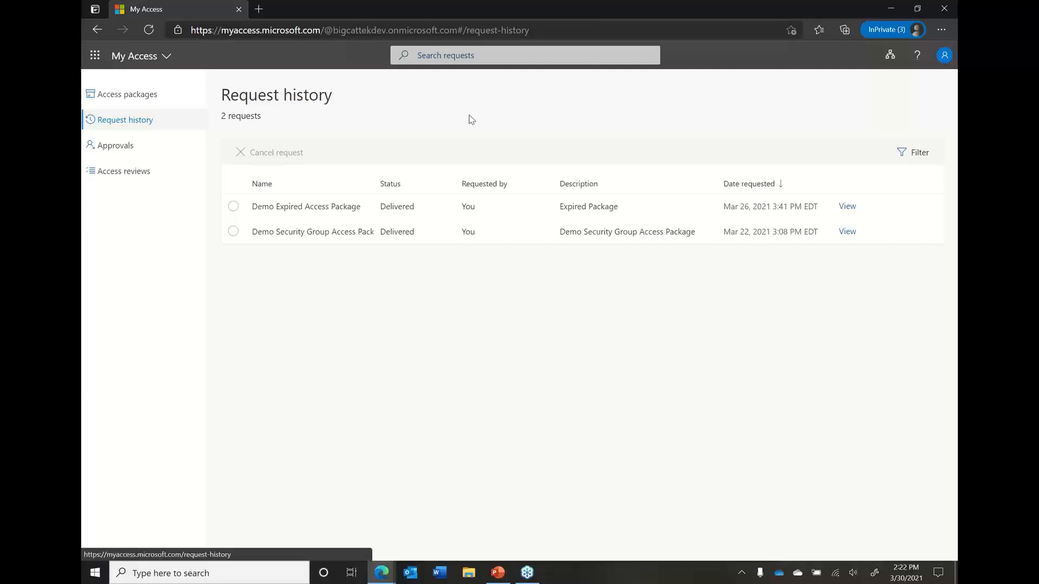
click(138, 151)
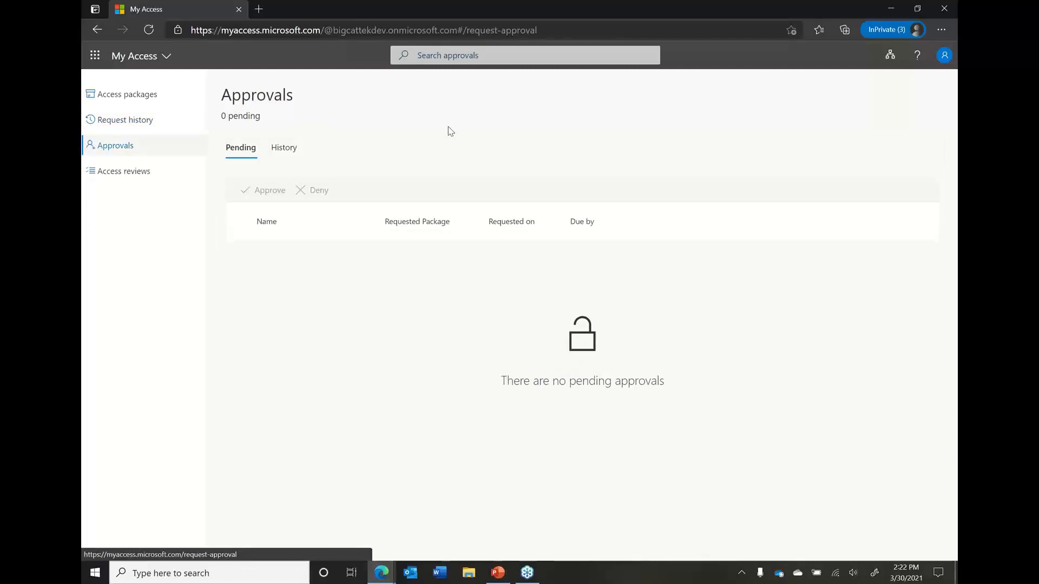
click(291, 151)
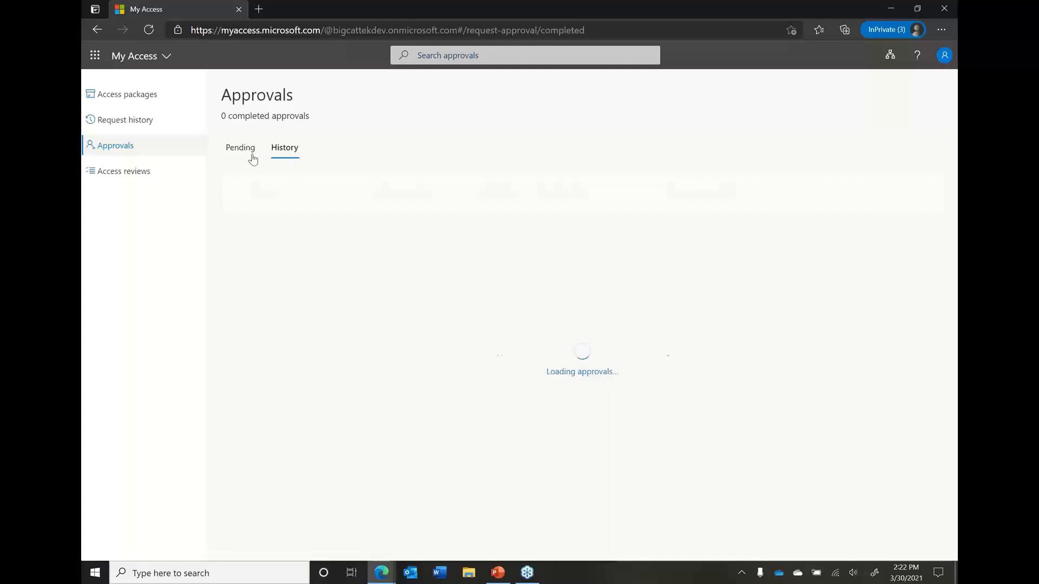
Look through the access reviews, examining Demo Security Group Access Review 3-29 and the reviews for access packages
click(151, 172)
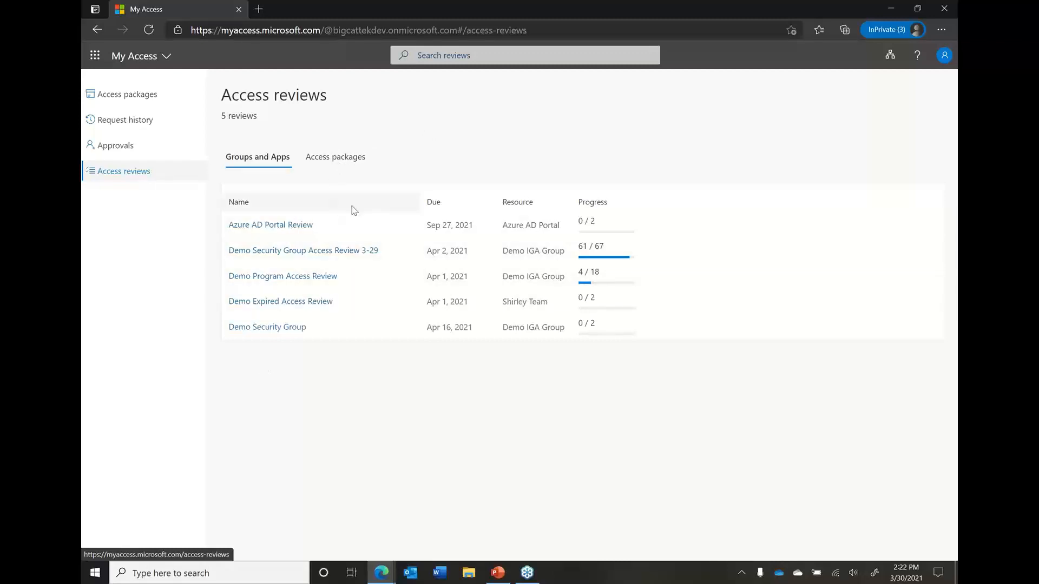
click(298, 254)
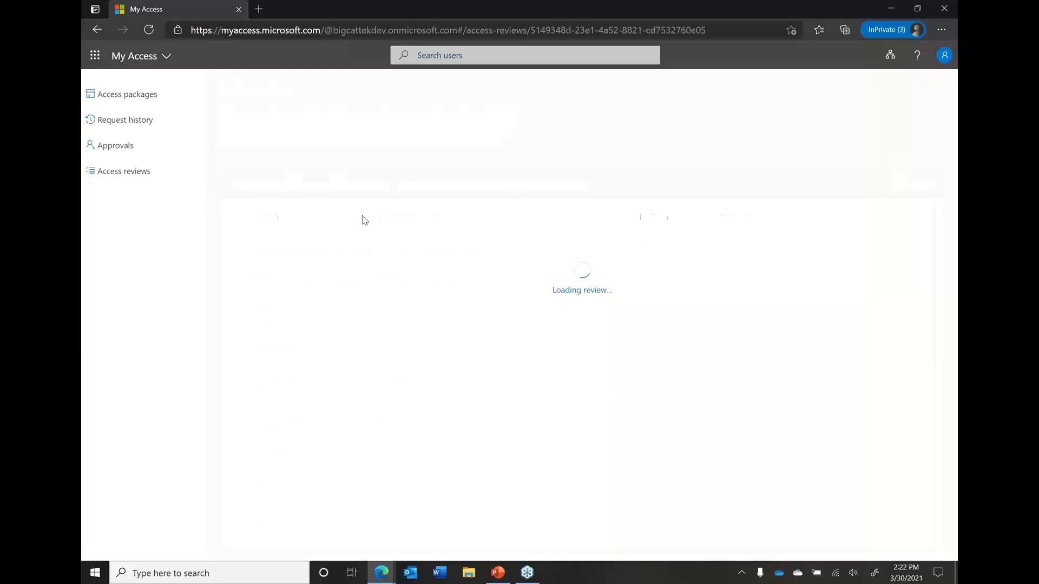
click(125, 171)
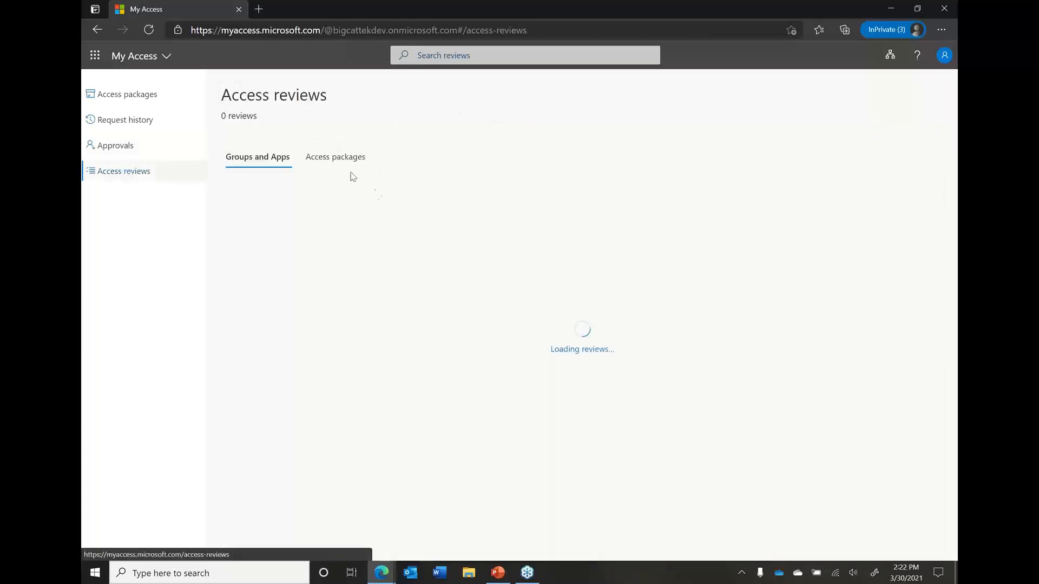
click(340, 159)
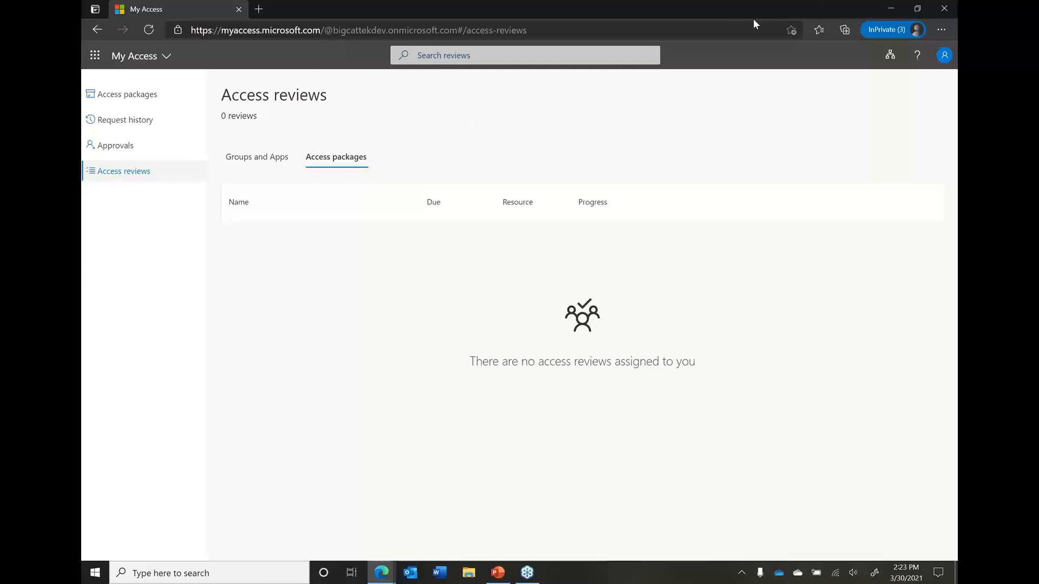
Switch to the requester's My Access window and expand the Demo Security Group Access Package to show its resources
click(382, 573)
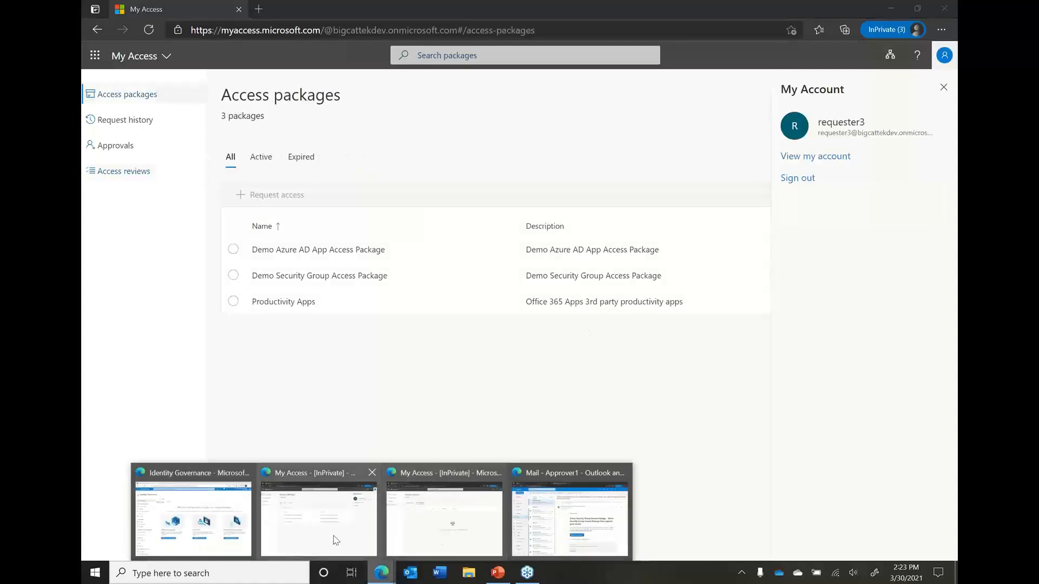
click(333, 535)
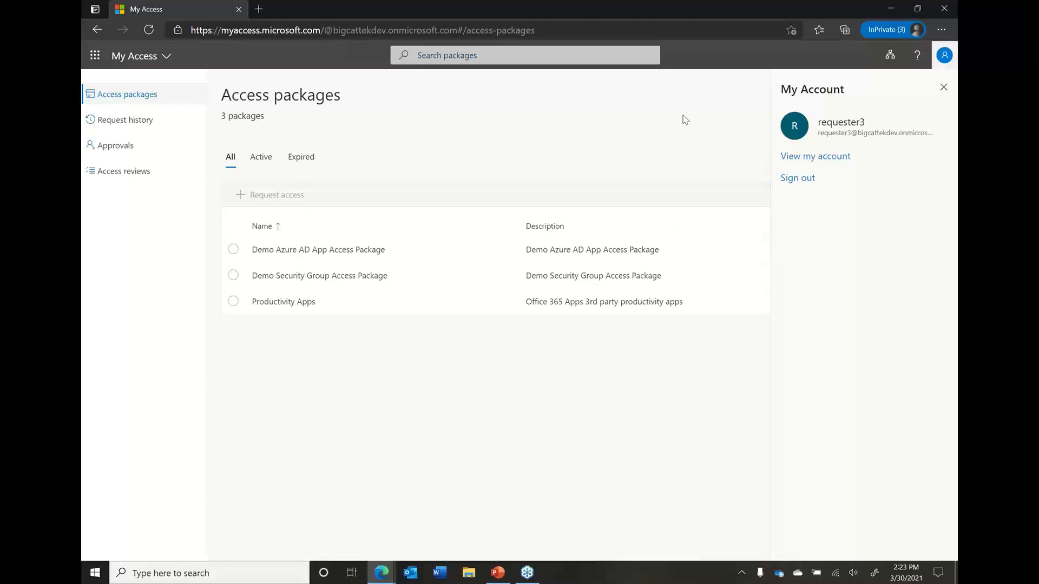
click(935, 65)
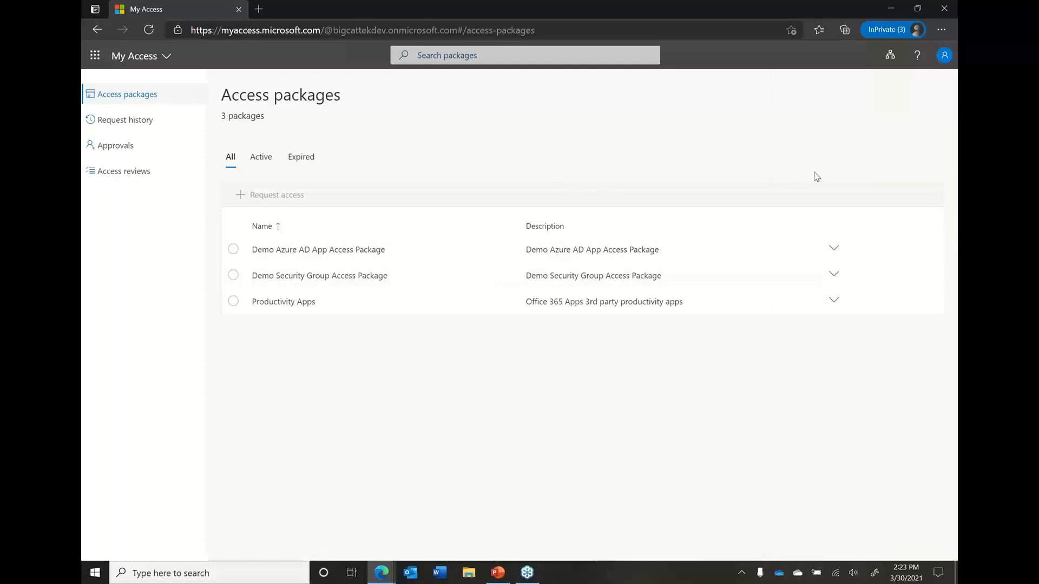
click(834, 277)
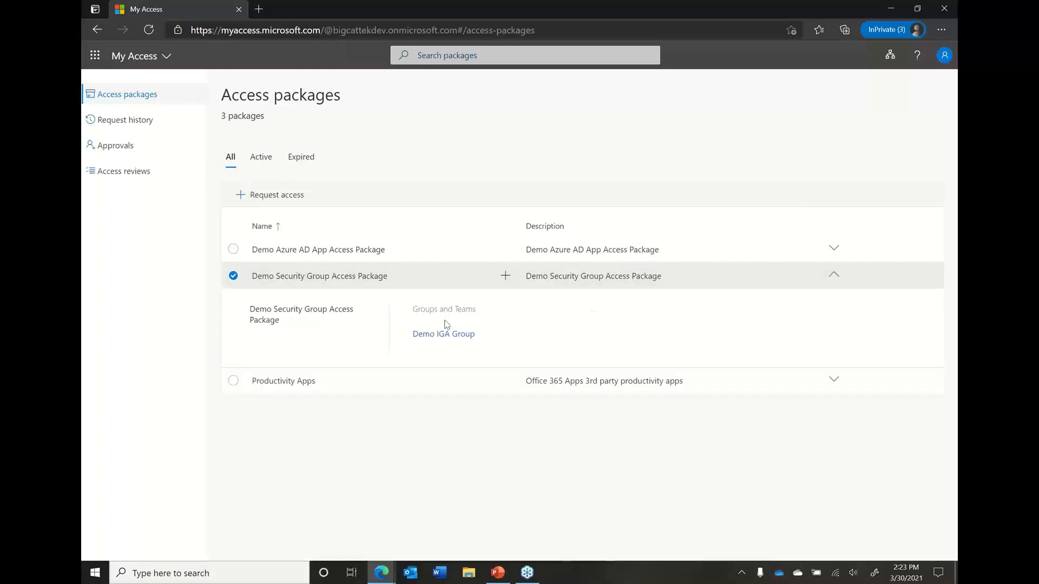
mouse_move(441, 336)
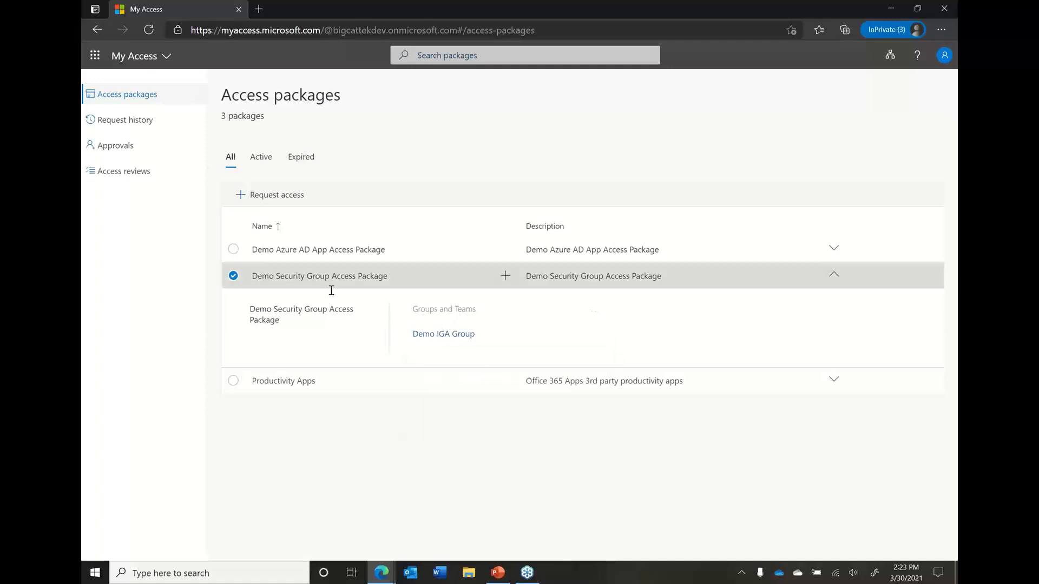
Start an access request for the Demo Security Group Access Package, giving "I need demo" as the reason for needing the group
click(262, 197)
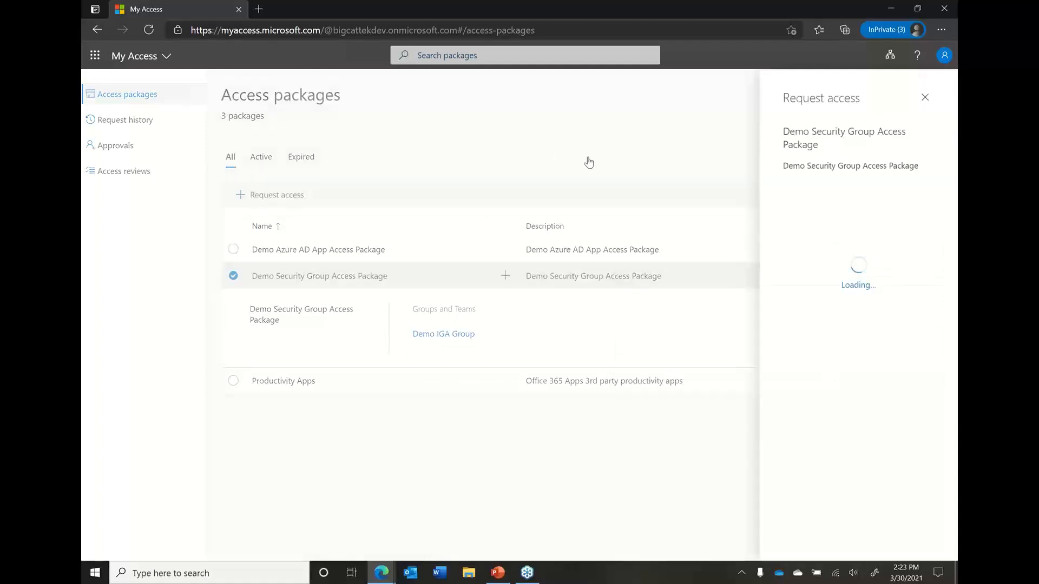
click(847, 216)
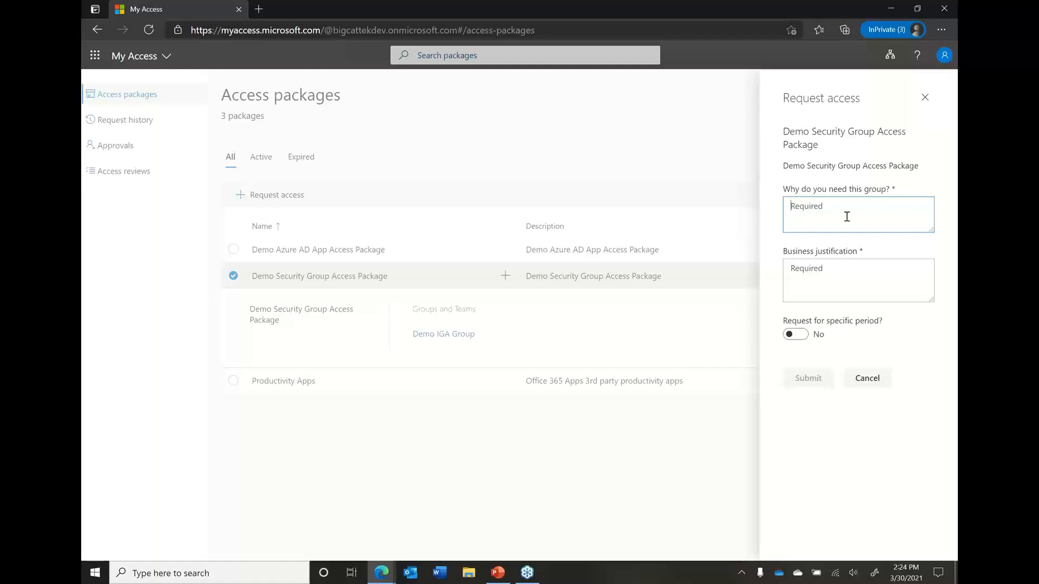
text(I need demo)
key(Tab)
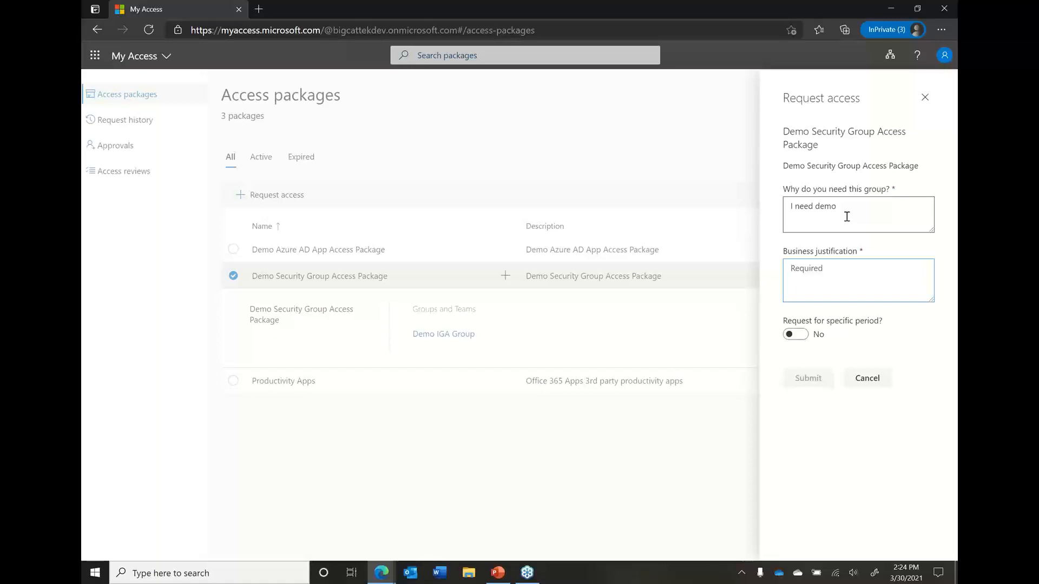
Enter "Complete Demo" as the business justification and submit the request without a specific period
click(791, 336)
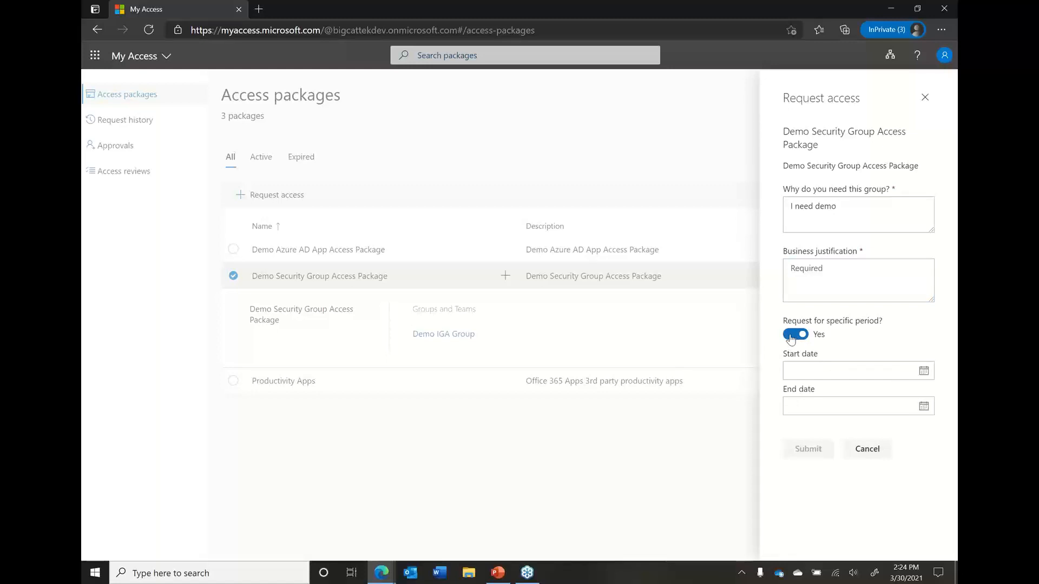
click(791, 336)
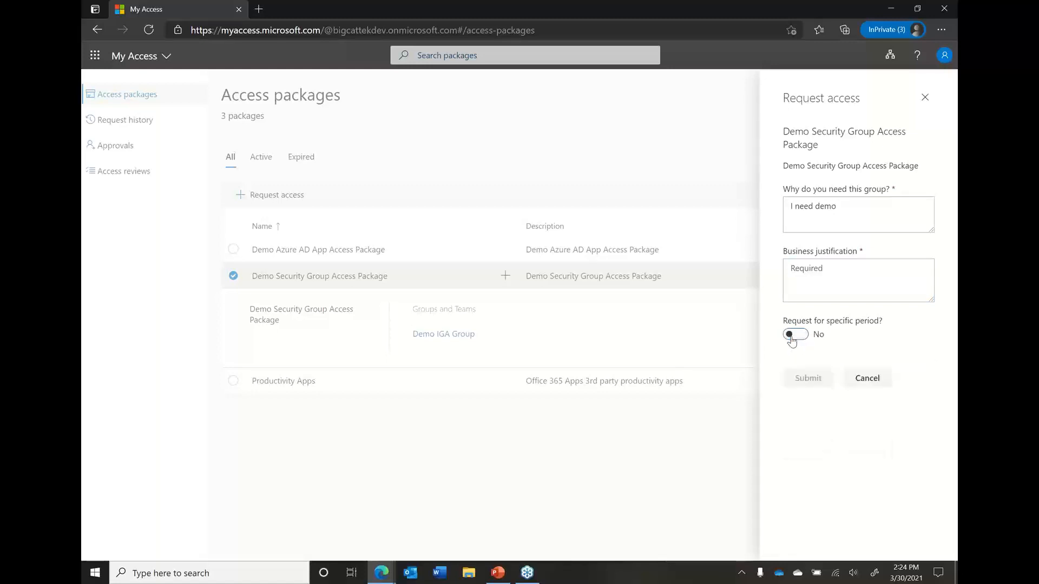
click(830, 283)
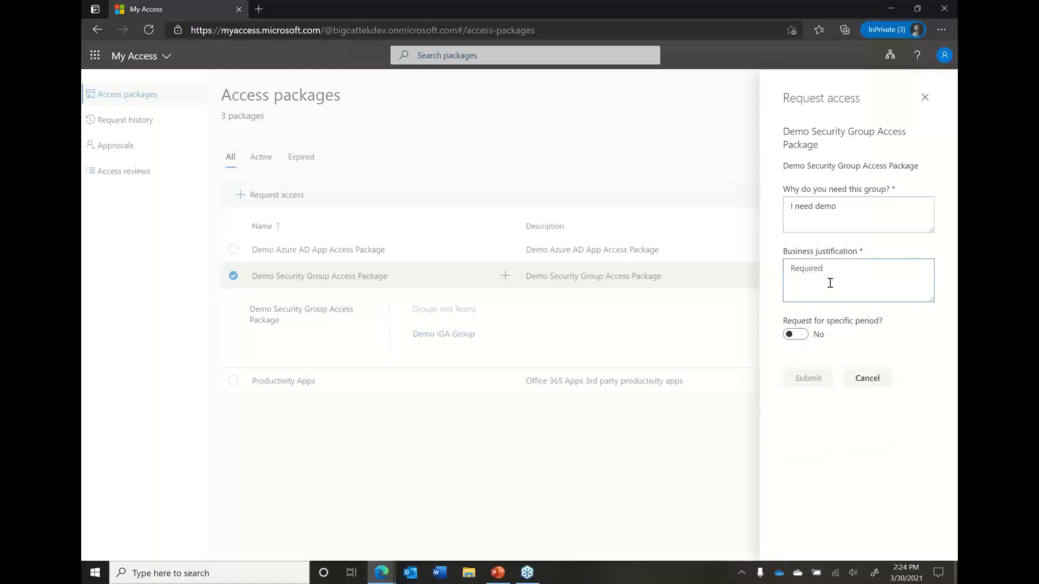
text(C)
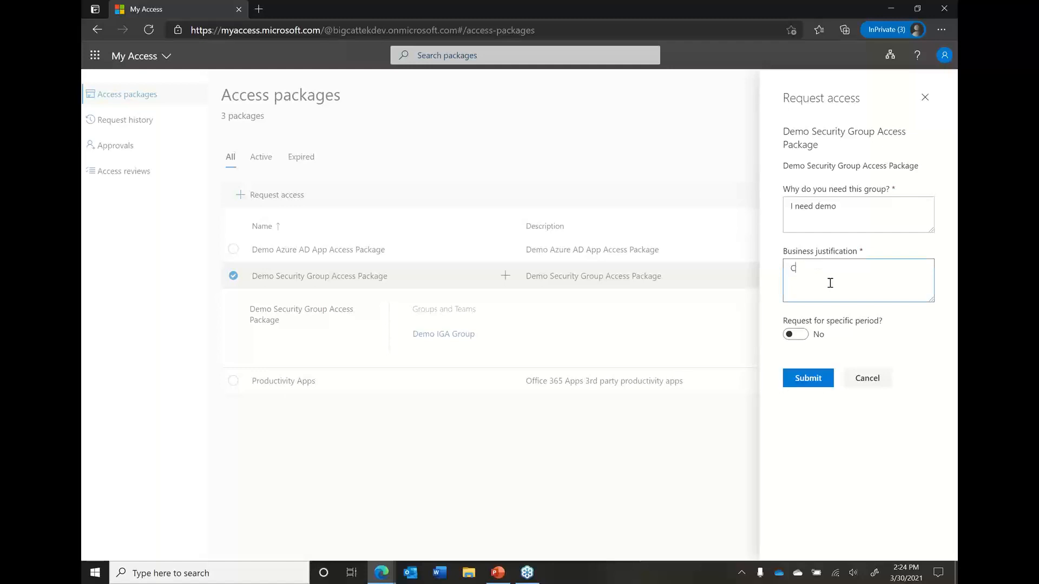
text(omplete Demo)
click(811, 385)
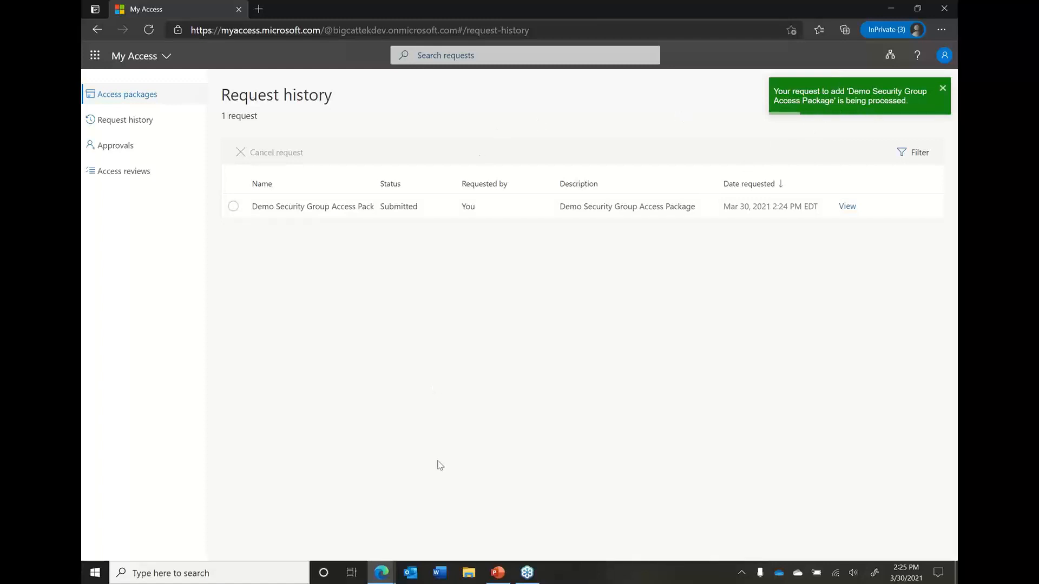
Switch to the approver's Outlook window and check the inbox for the approval request email
mouse_move(383, 581)
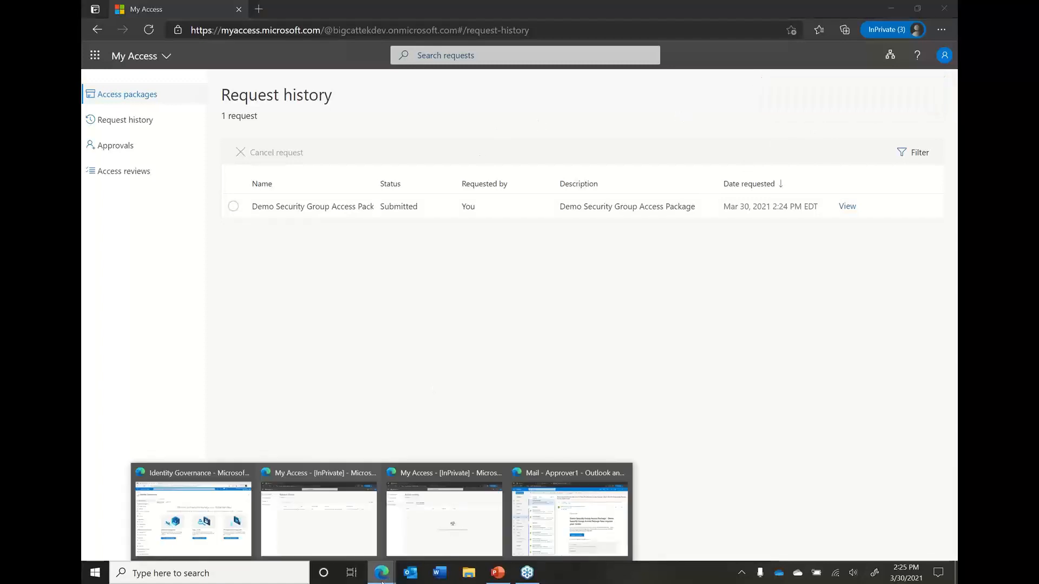
click(569, 519)
click(141, 266)
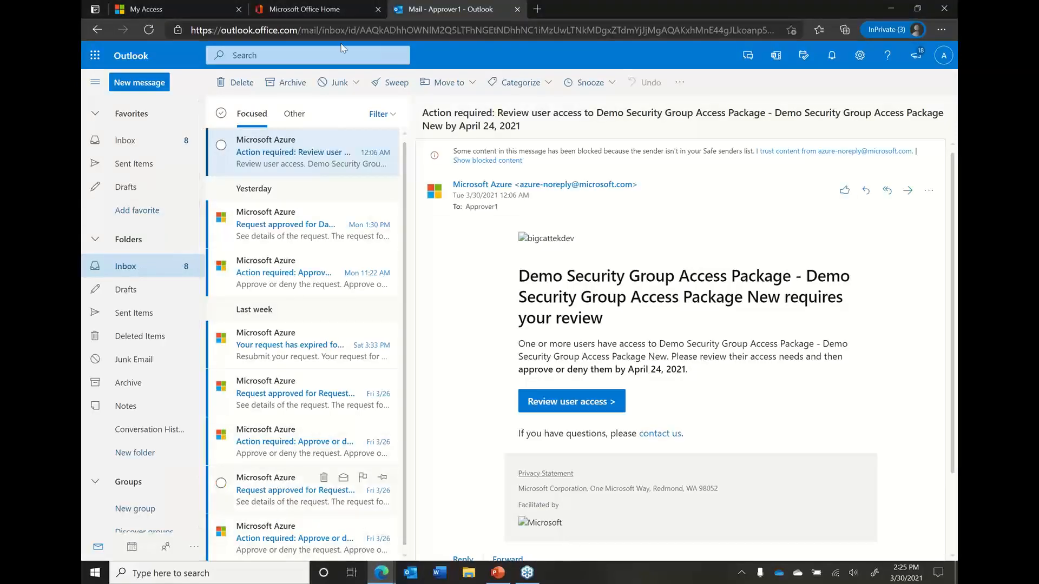
Check the approver's pending approvals in My Access and return to the Outlook inbox
click(190, 11)
click(118, 145)
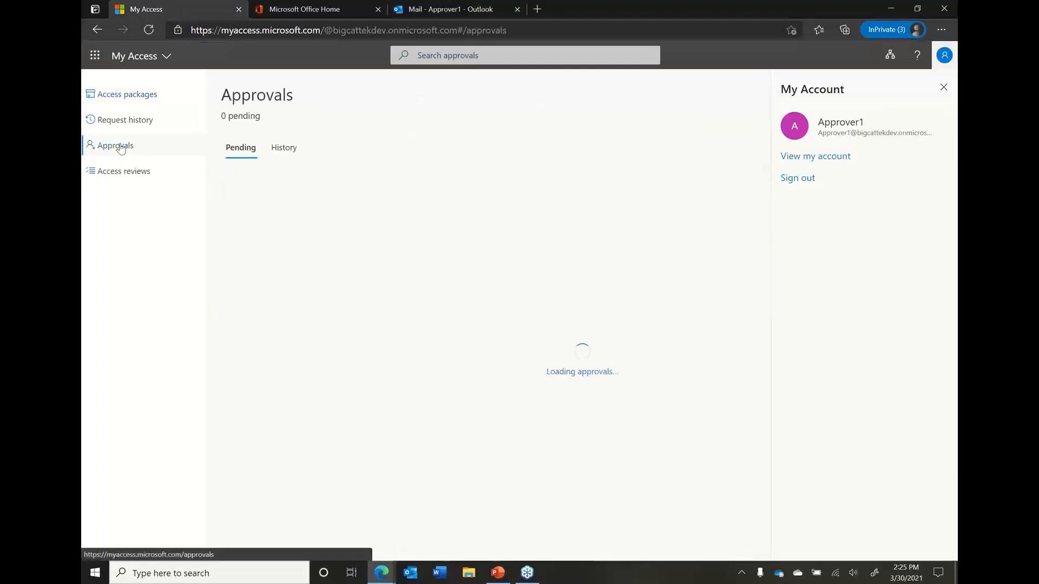
click(139, 95)
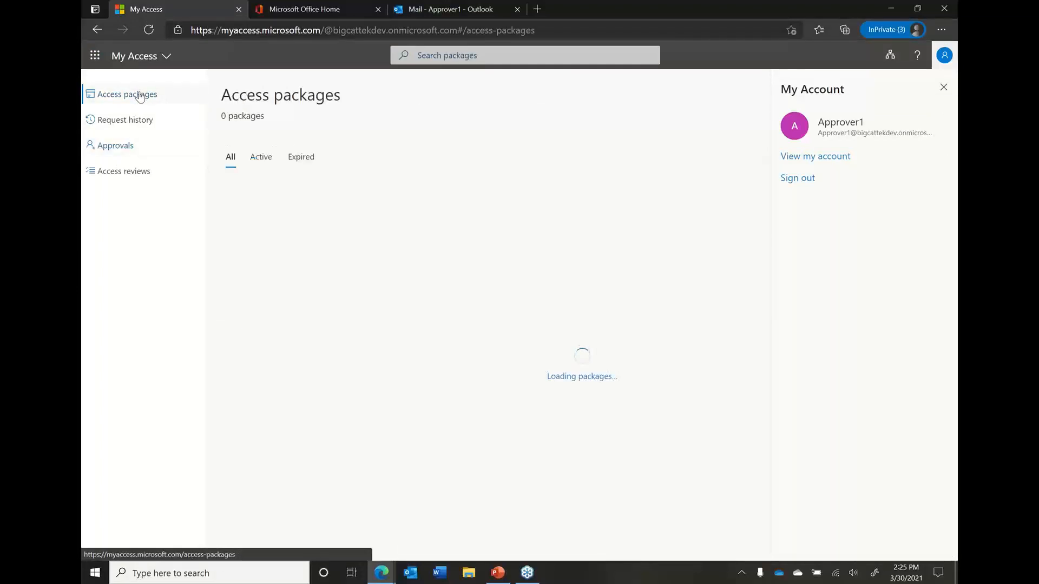
click(119, 145)
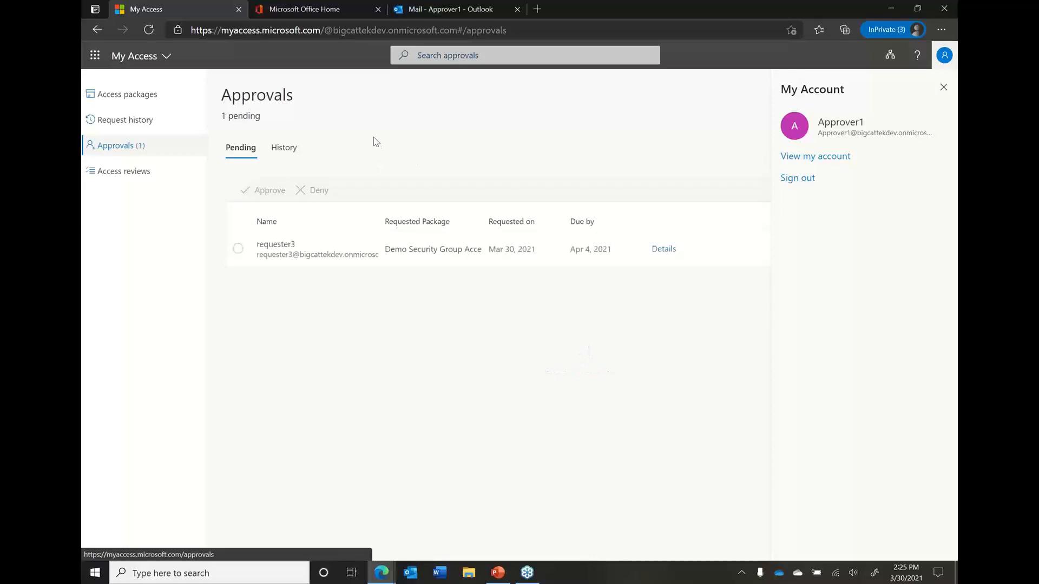
click(436, 7)
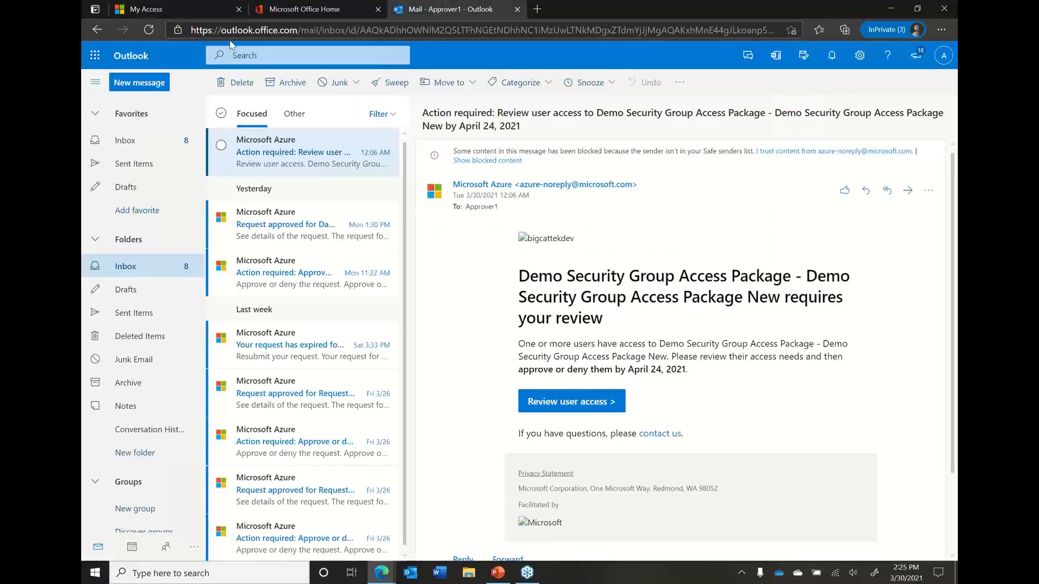
Reload the approver's inbox, read the new approve-or-deny email for the Demo Security Group Access Package and open the request in My Access
click(142, 293)
click(137, 268)
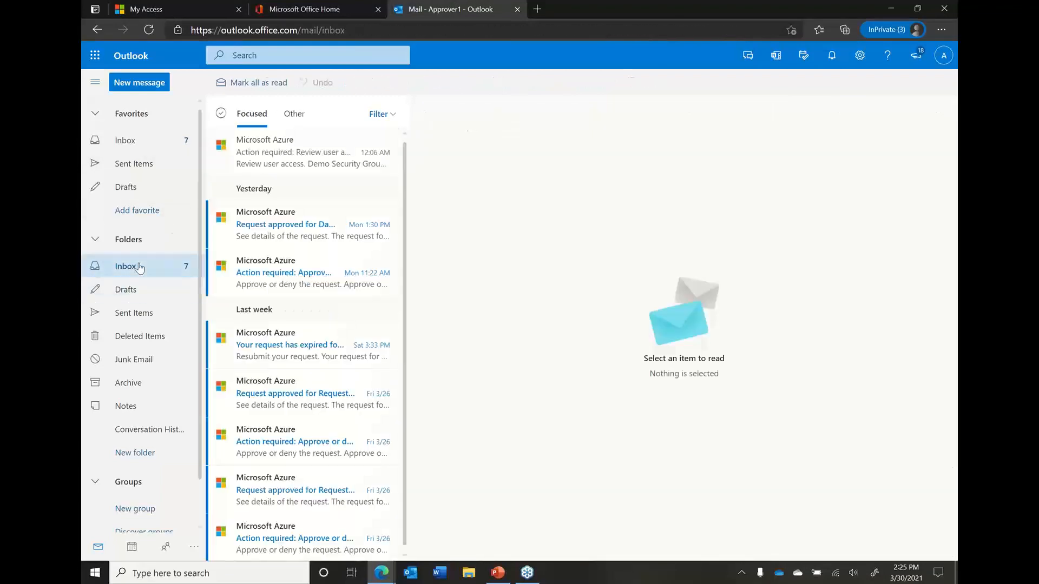
click(294, 156)
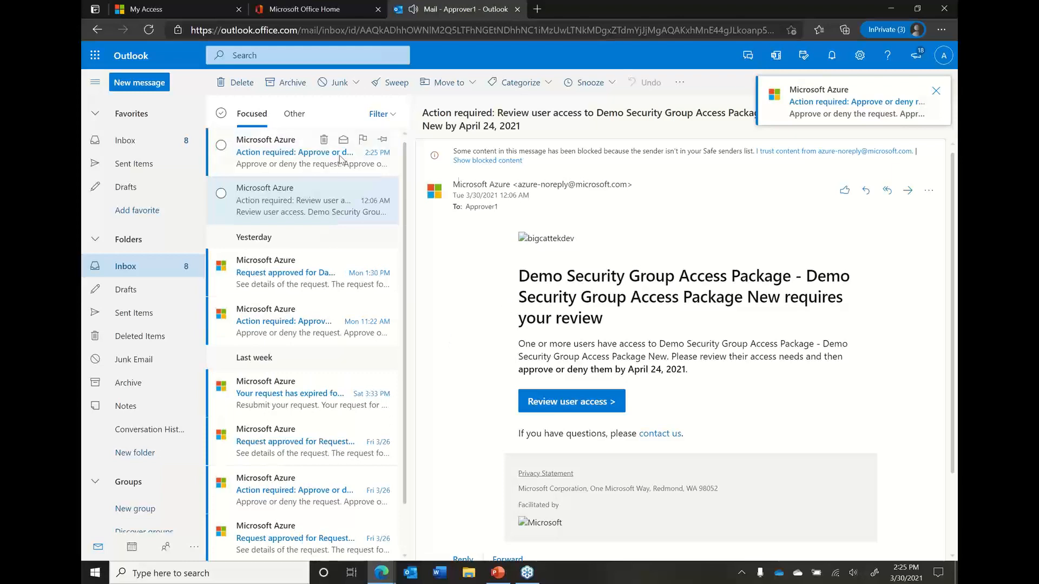
click(313, 164)
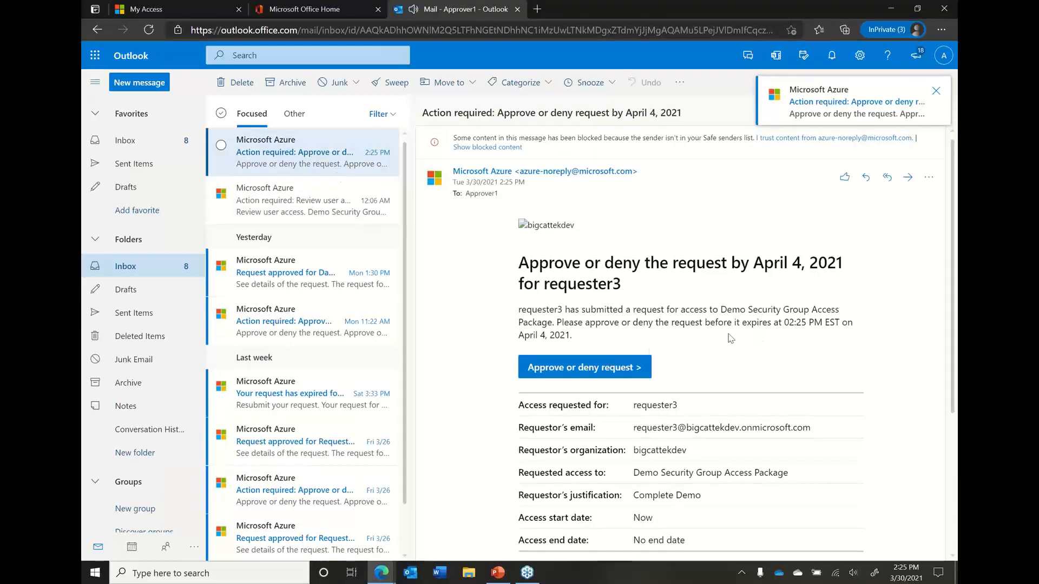
click(620, 373)
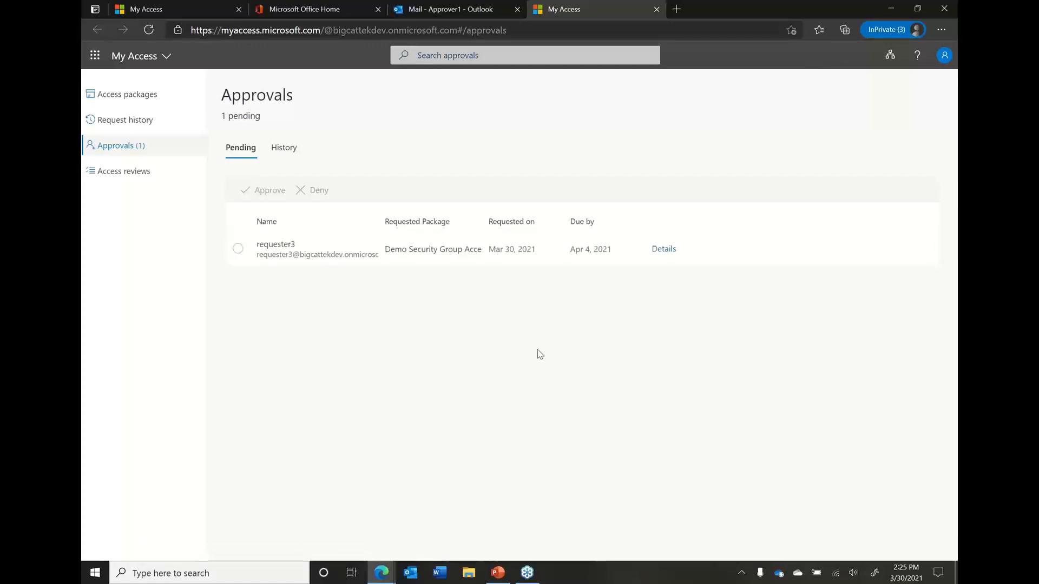
Open the pending Demo Security Group Access Package request and review its request details, package details and approval history
click(661, 250)
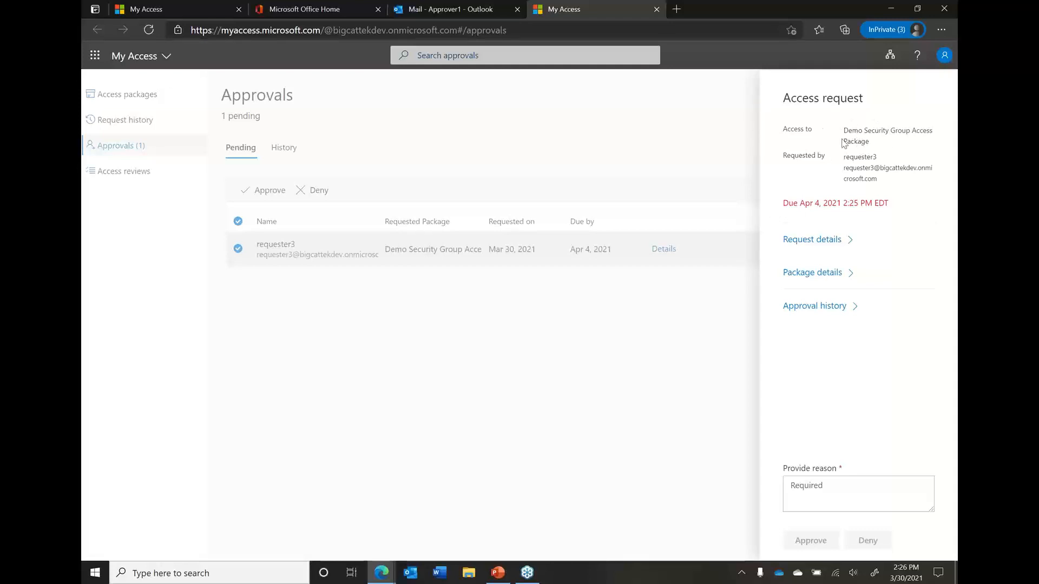
click(851, 240)
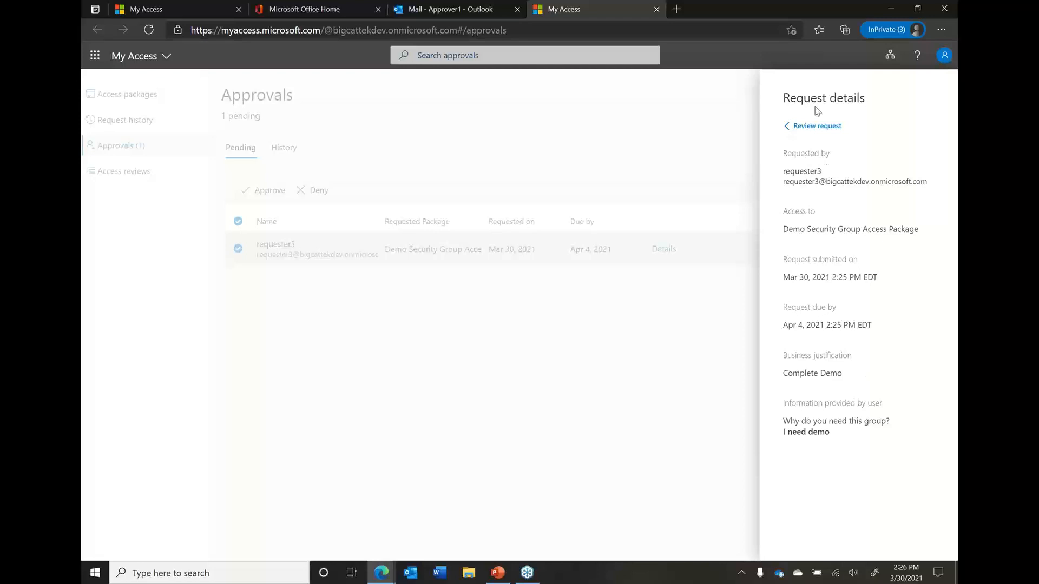
click(796, 126)
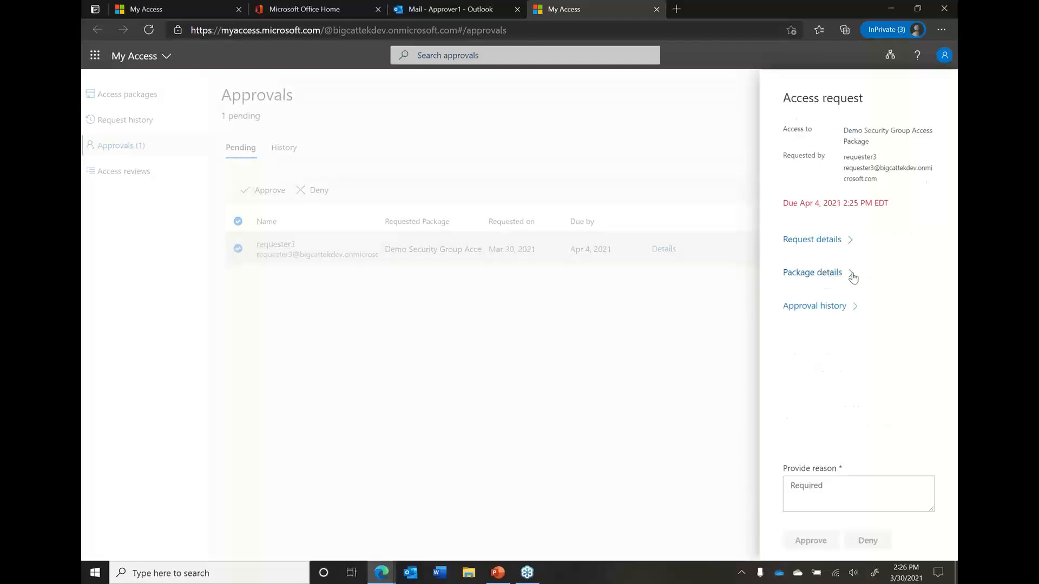
click(854, 276)
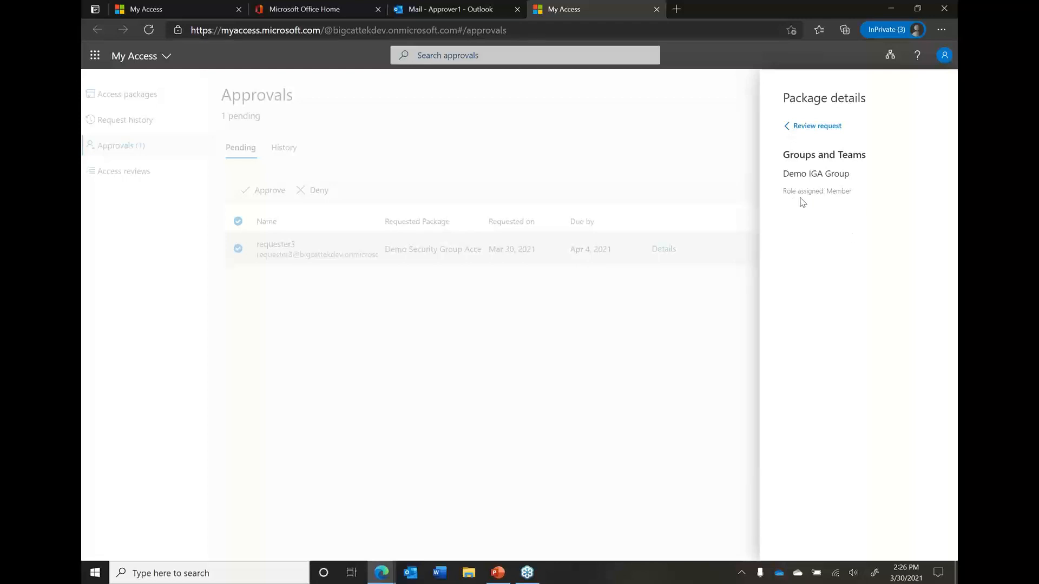
click(791, 127)
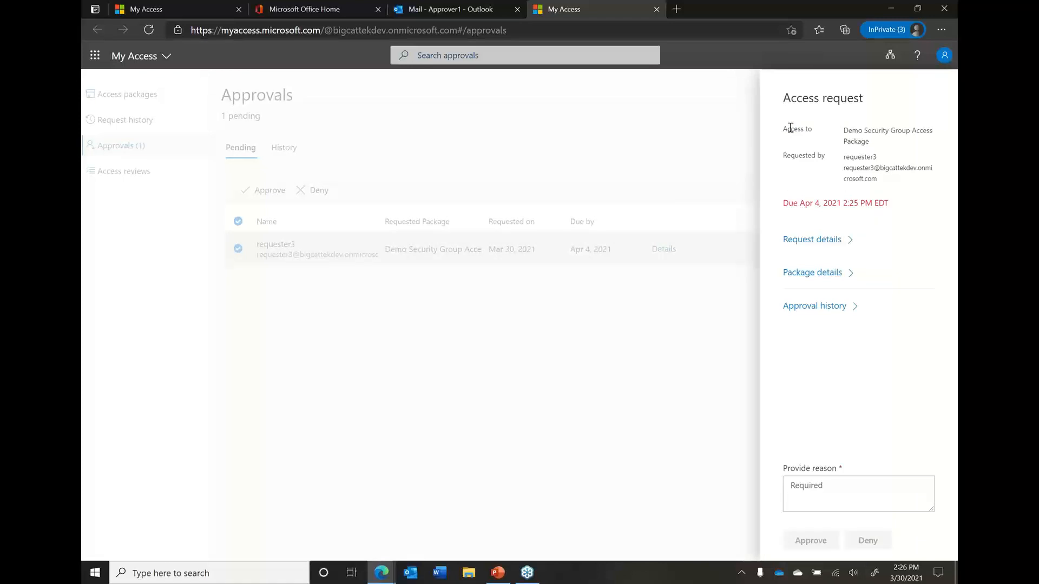
click(852, 306)
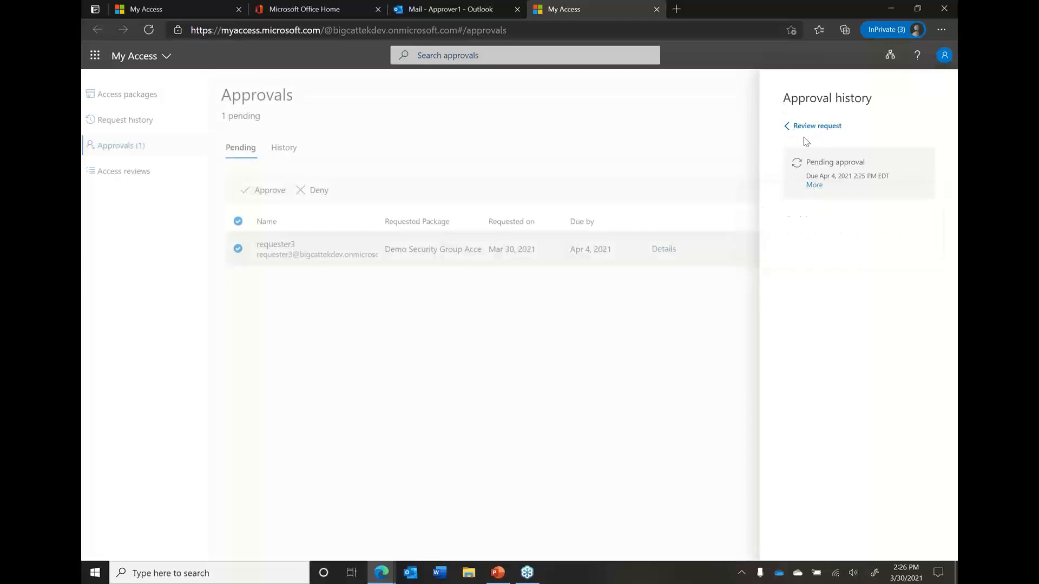
click(789, 127)
Approve the pending access request, giving "Like complete demo" as the reason
click(811, 496)
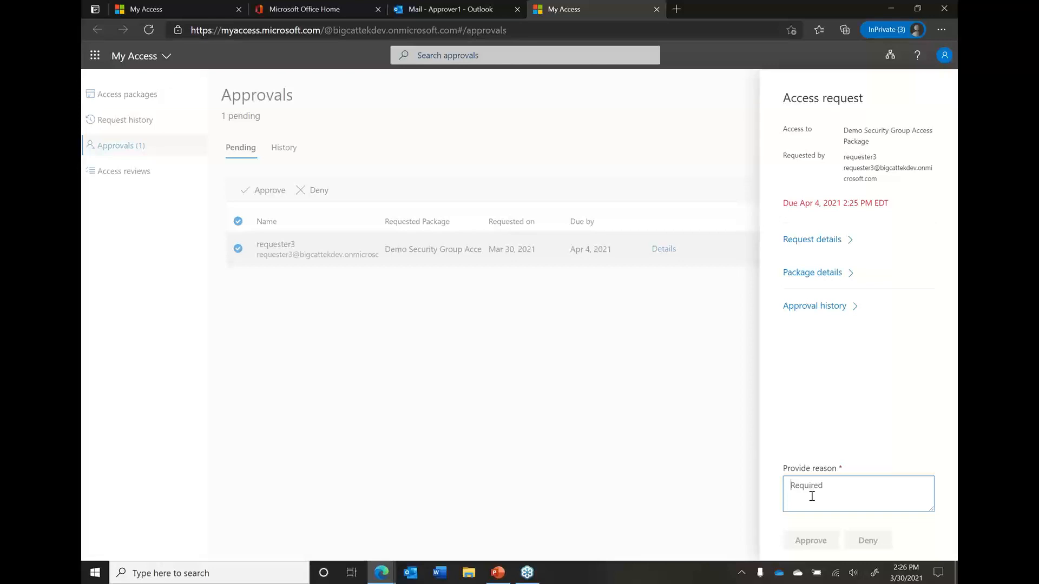
text(Li)
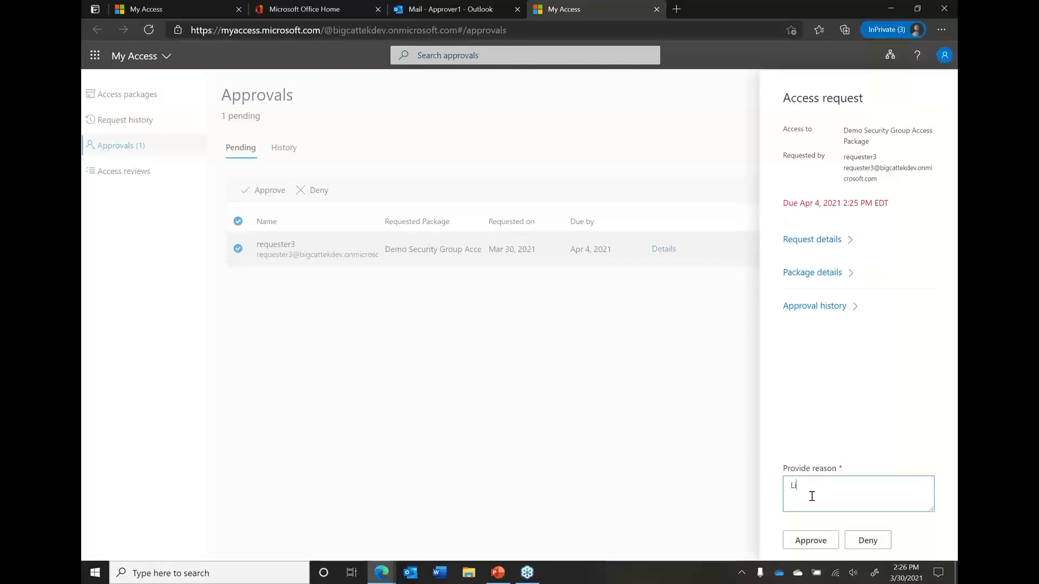
text(ke complete demo)
click(811, 542)
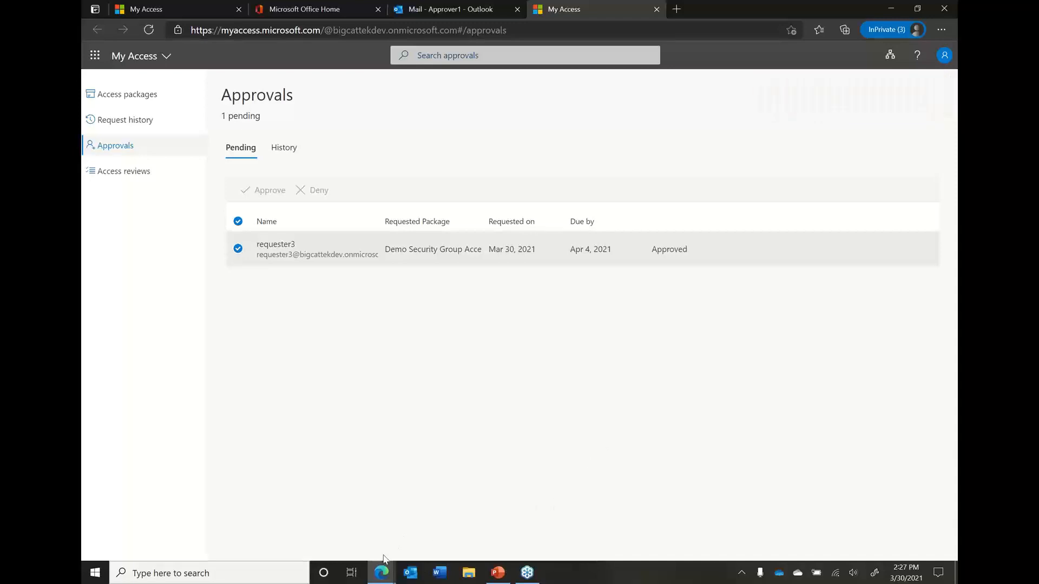
Switch to the requester's My Access window and check the active access packages and the submitted request's status in the request history
mouse_move(384, 573)
click(331, 530)
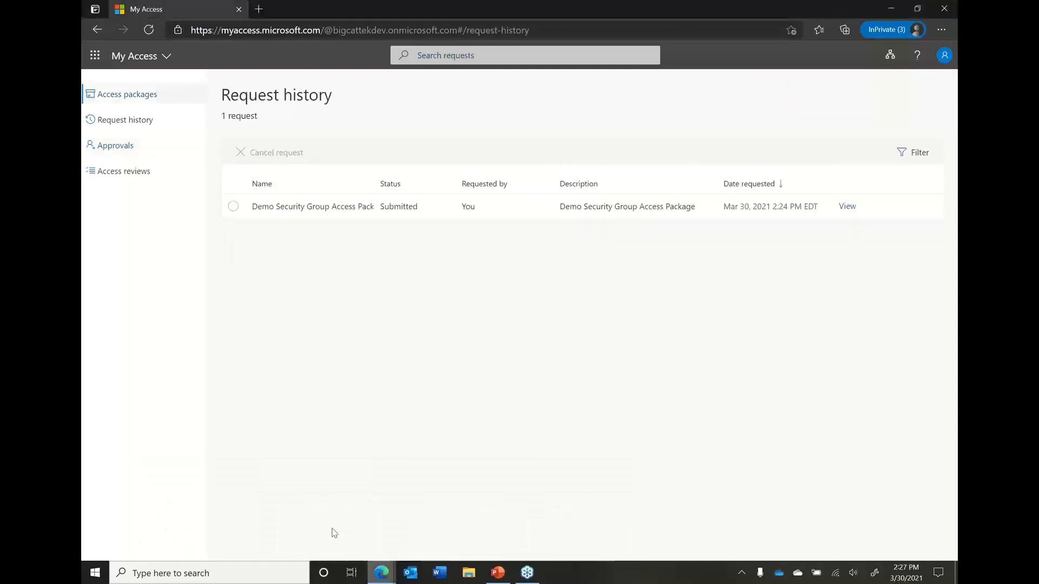
click(120, 120)
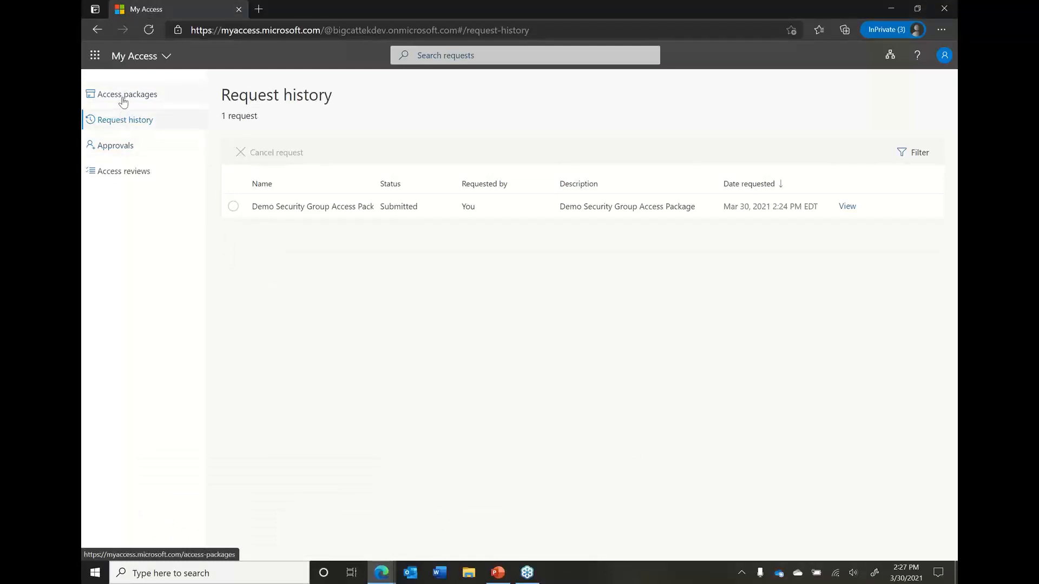
click(122, 96)
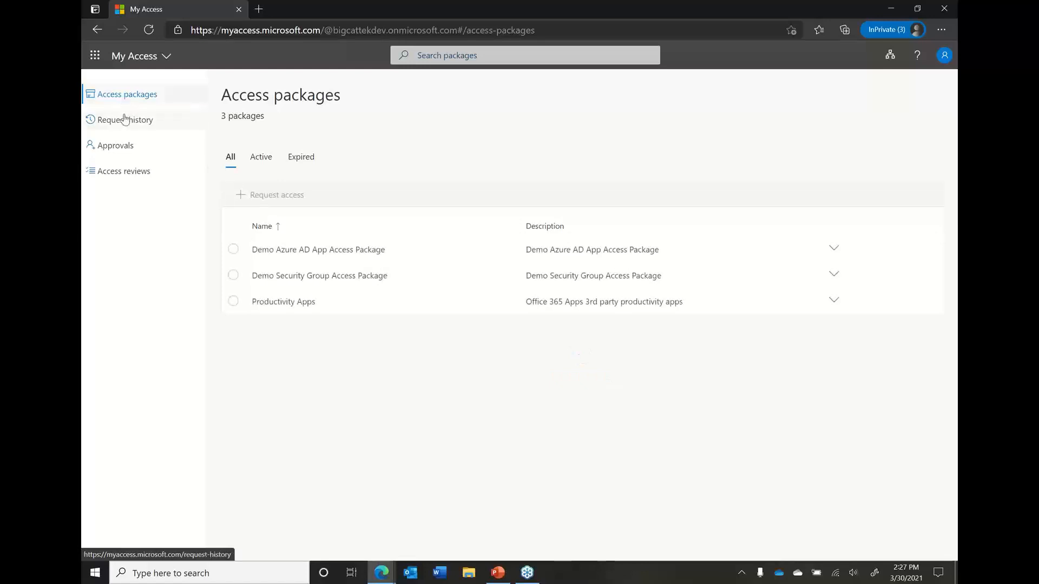
click(261, 158)
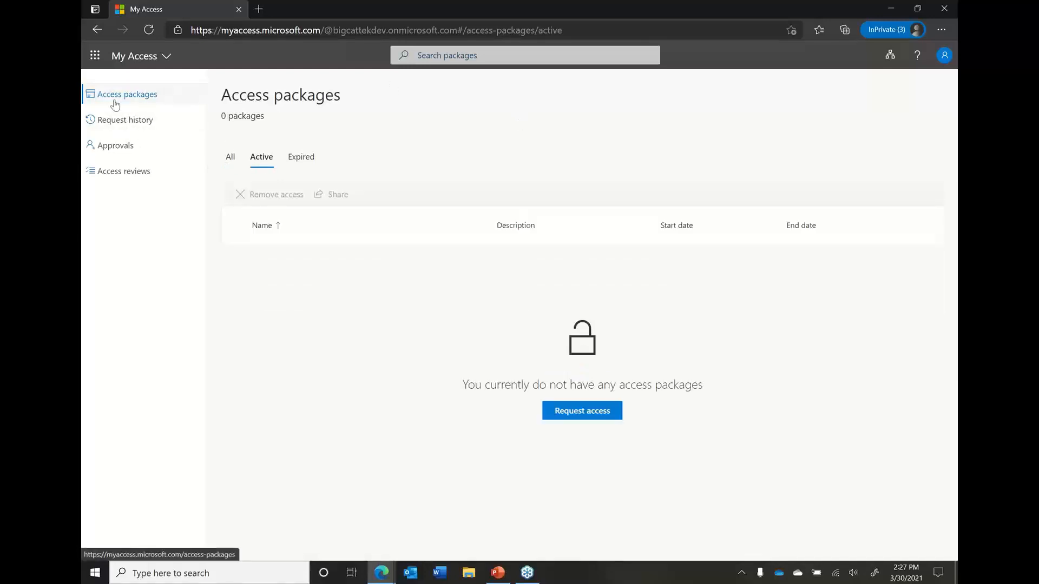
click(116, 121)
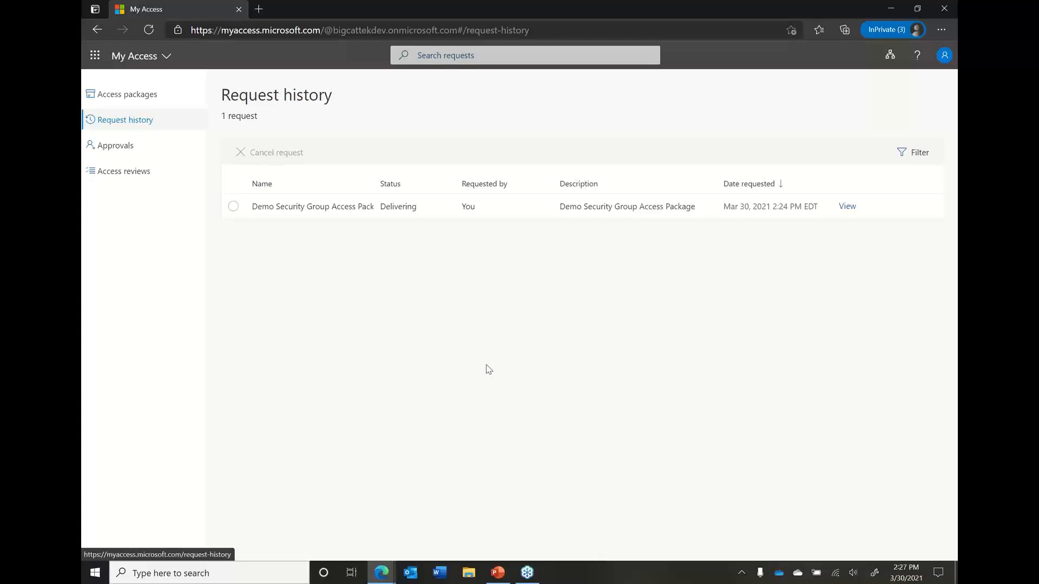
click(847, 206)
click(566, 291)
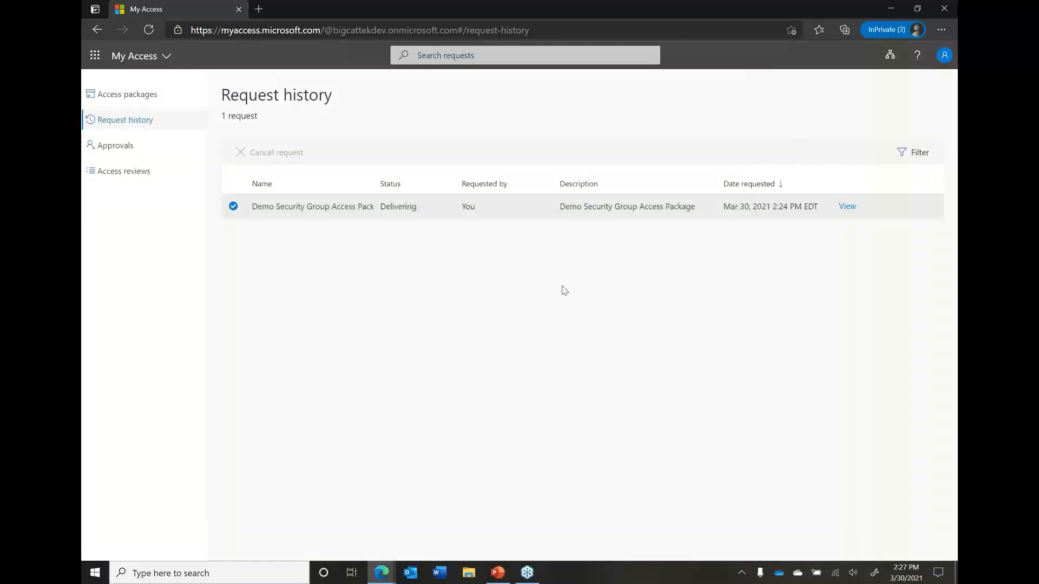
Recheck the requester's active access packages and expand the Demo Security Group Access Package to examine its included groups
click(152, 96)
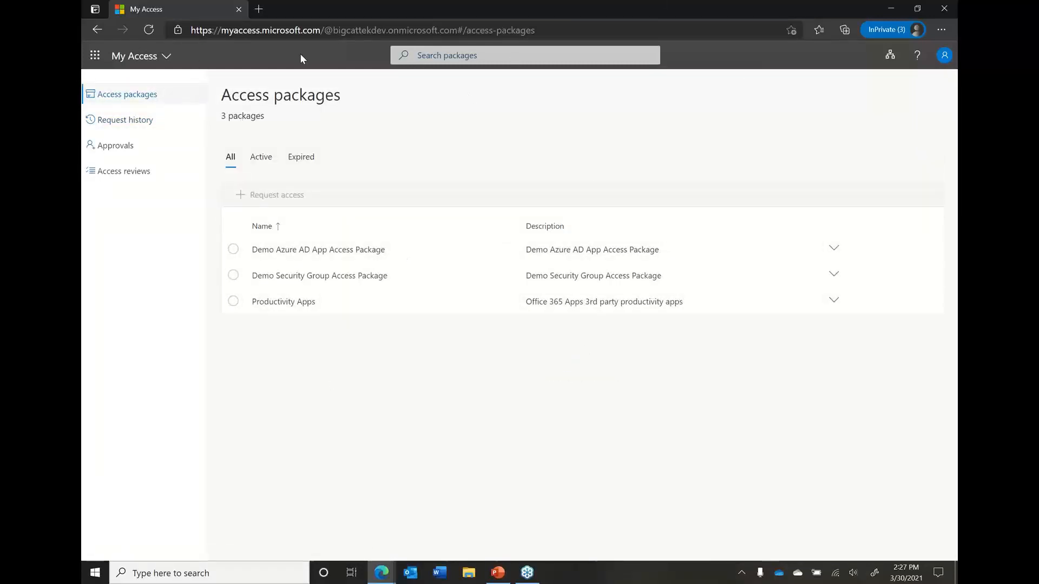
click(140, 121)
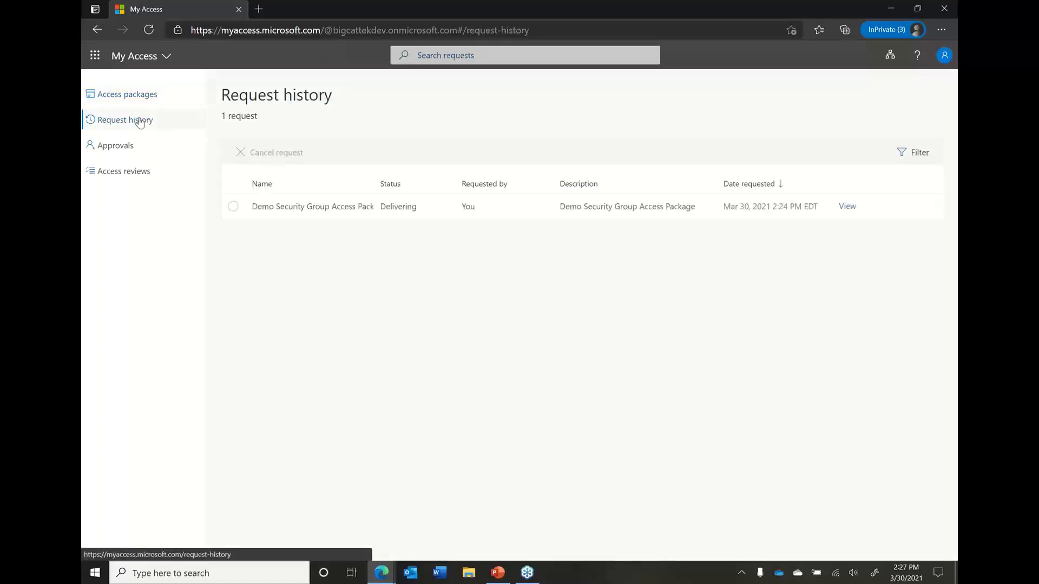
click(132, 148)
click(123, 173)
click(125, 97)
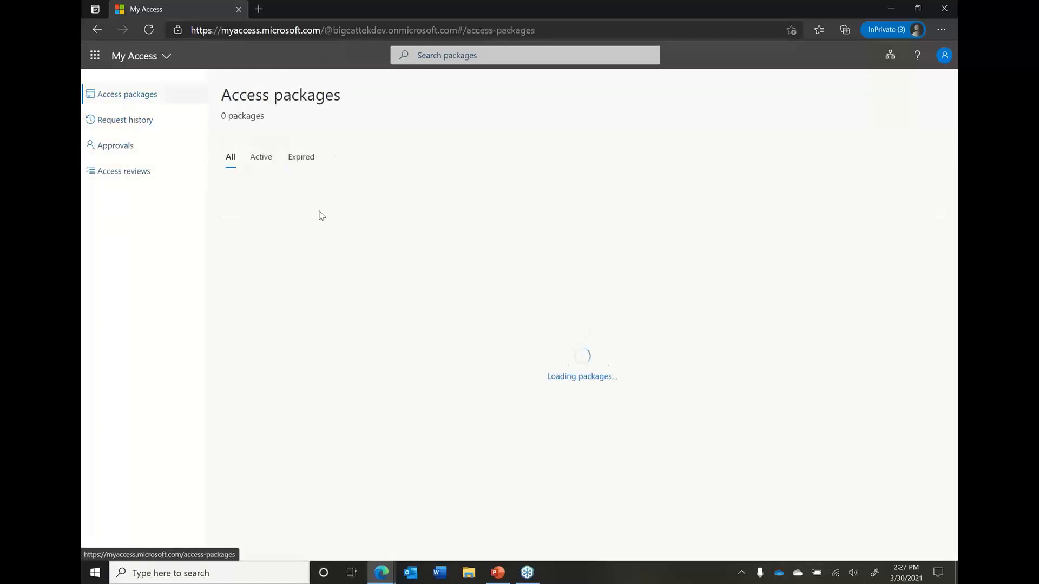
click(266, 167)
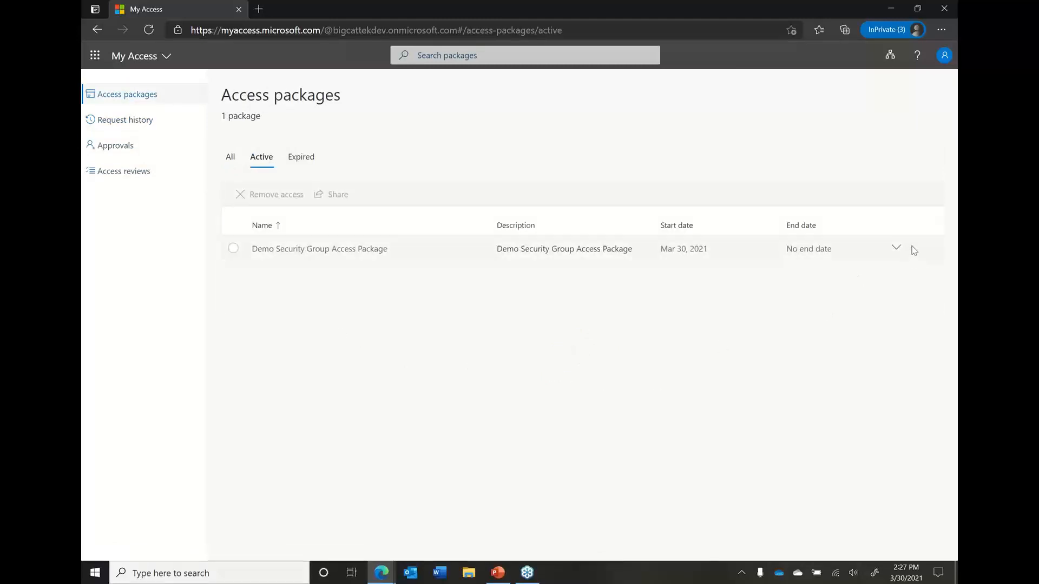
click(898, 250)
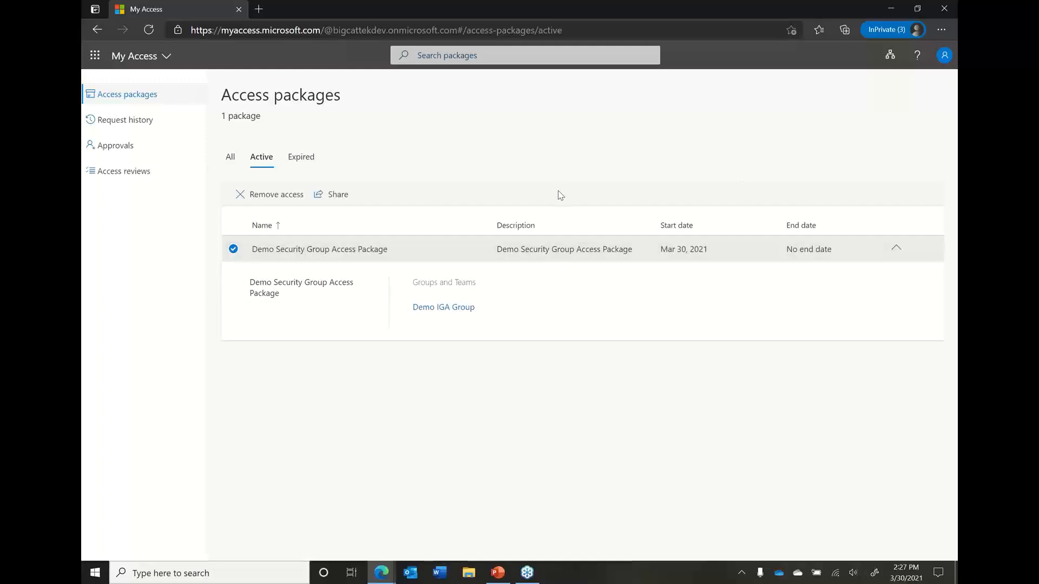
mouse_move(460, 317)
Switch to the other My Access window showing access reviews and view the reviews for groups and apps
mouse_move(378, 577)
click(381, 572)
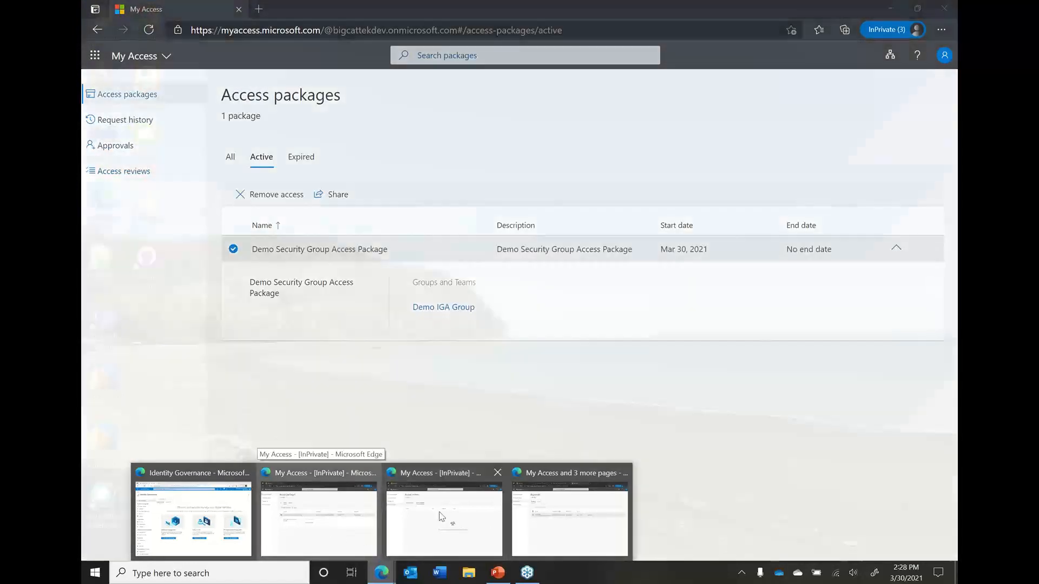
click(444, 520)
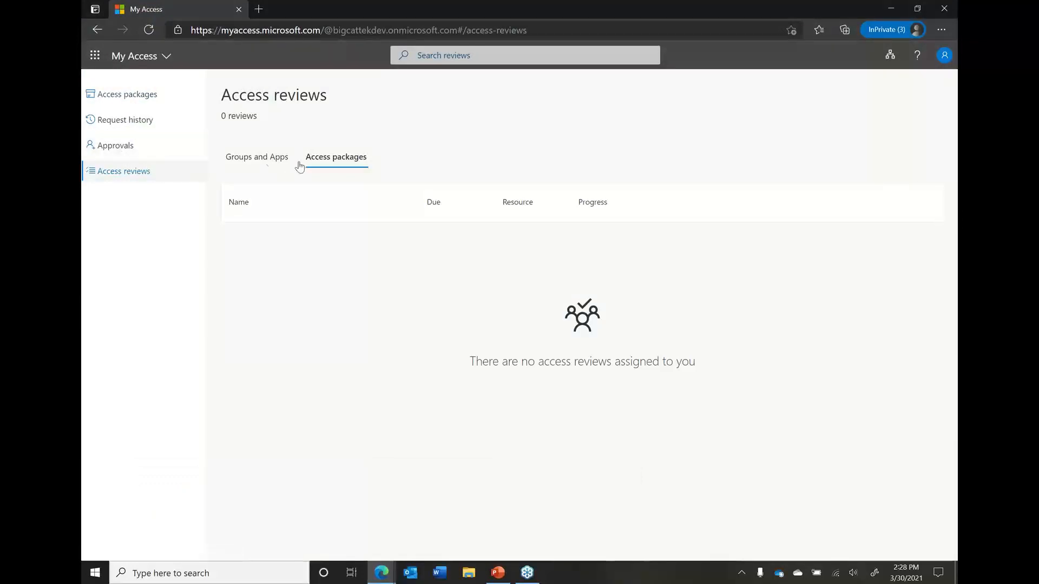
click(258, 158)
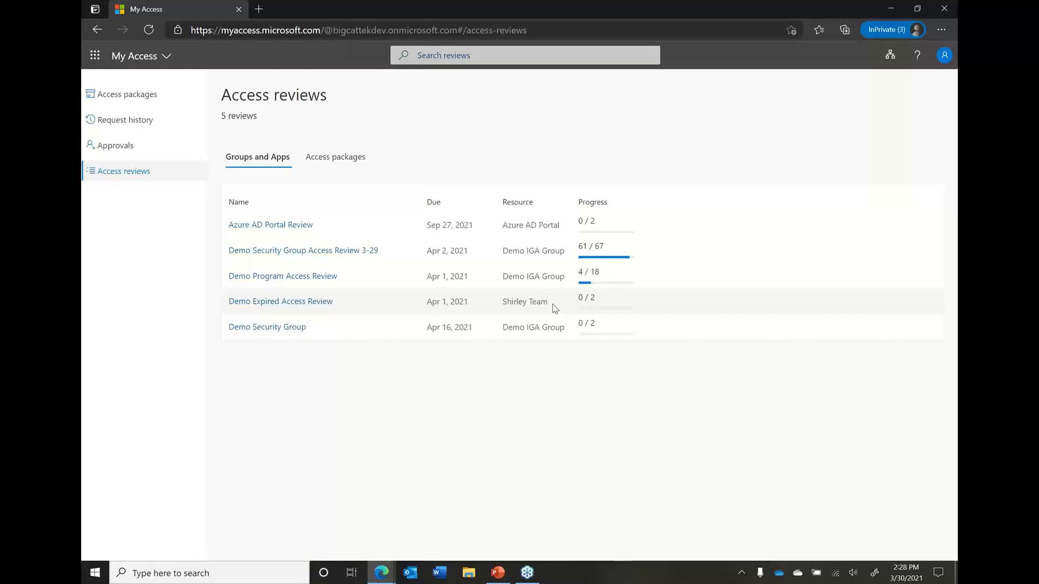
Switch to Identity Governance in the Azure portal, open Demo Security Group Access Review 3-29 and examine its overview chart of review decisions
click(377, 578)
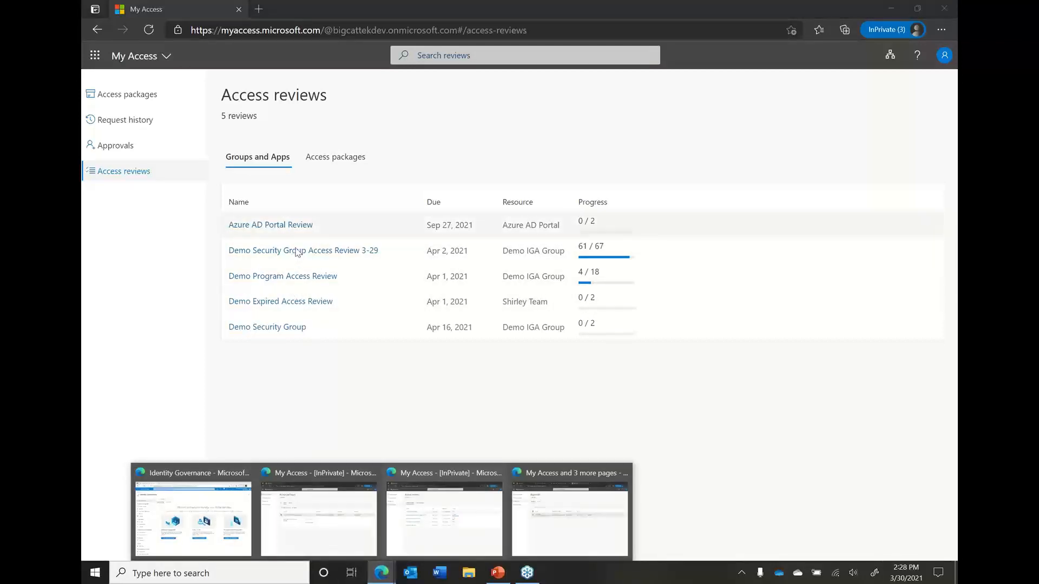
click(206, 521)
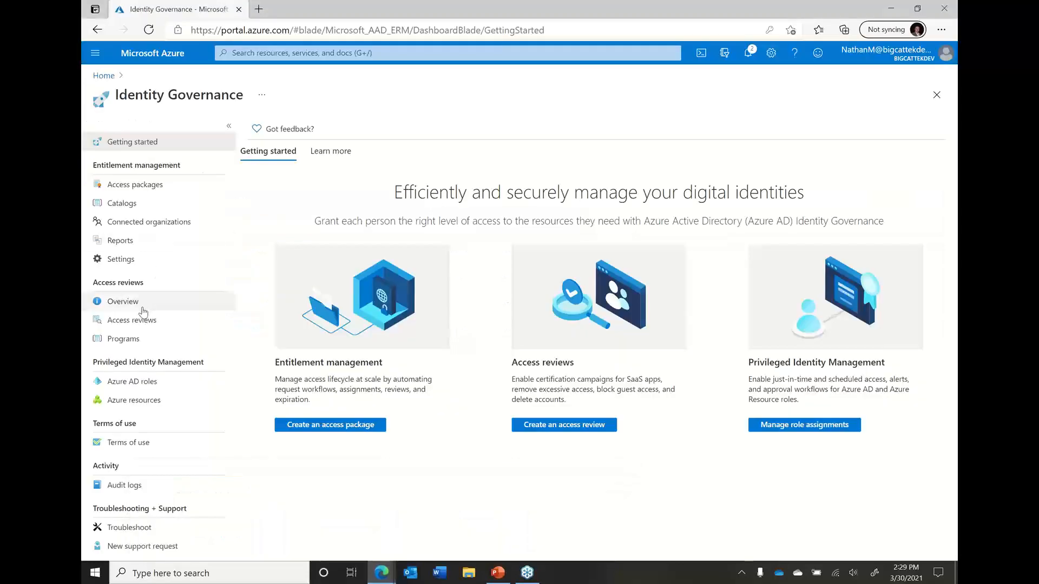
click(142, 320)
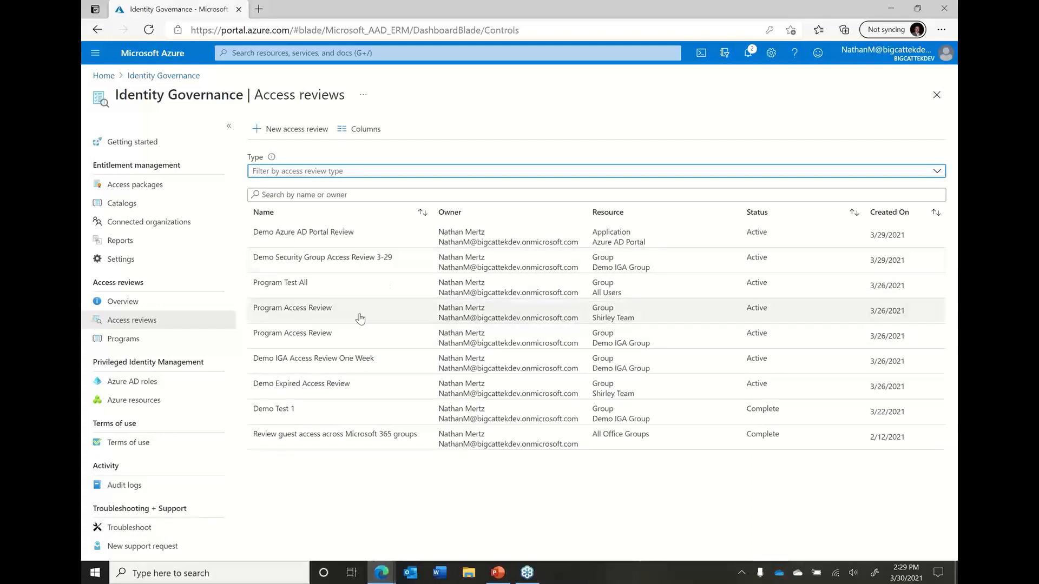
click(366, 260)
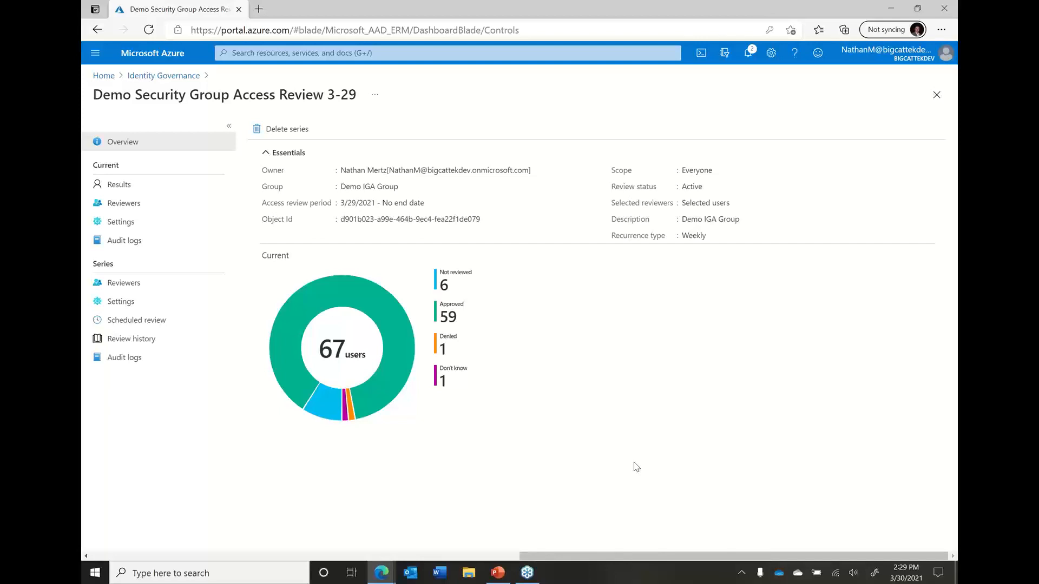
mouse_move(391, 371)
mouse_move(326, 410)
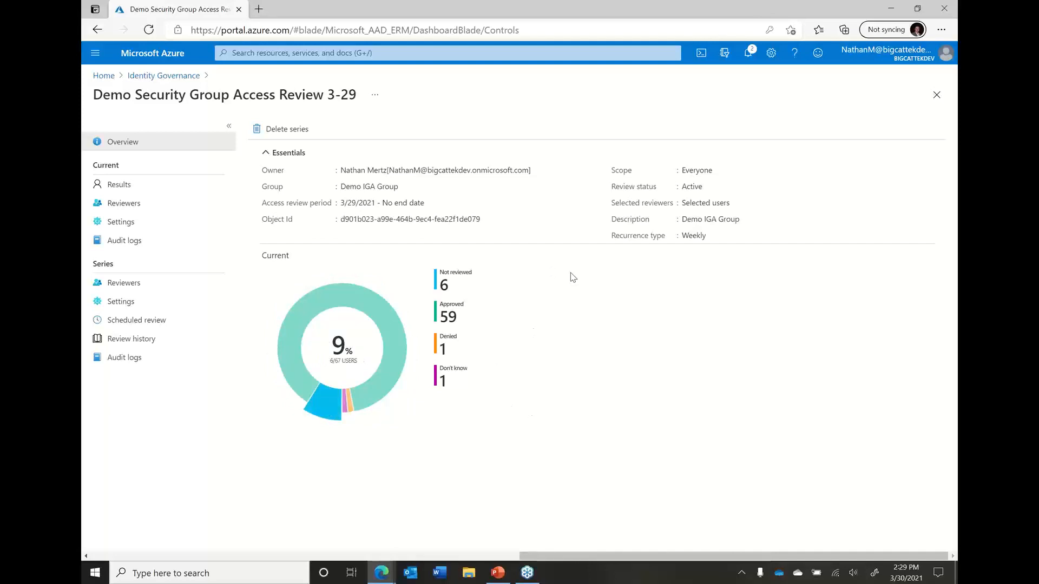
Check the approver's approvals window and return to the My Access window listing the groups and apps access reviews
mouse_move(381, 579)
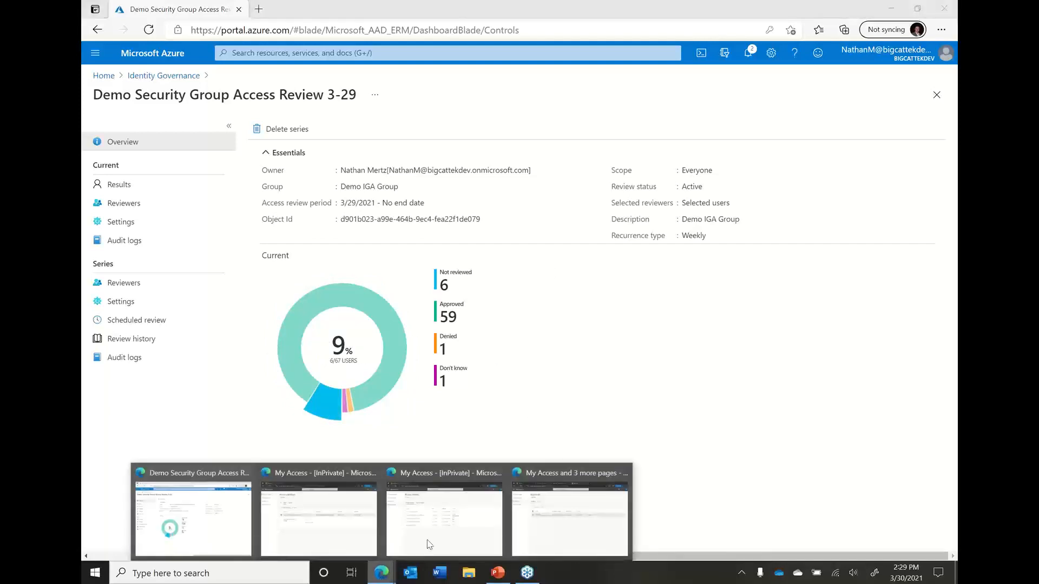
click(547, 533)
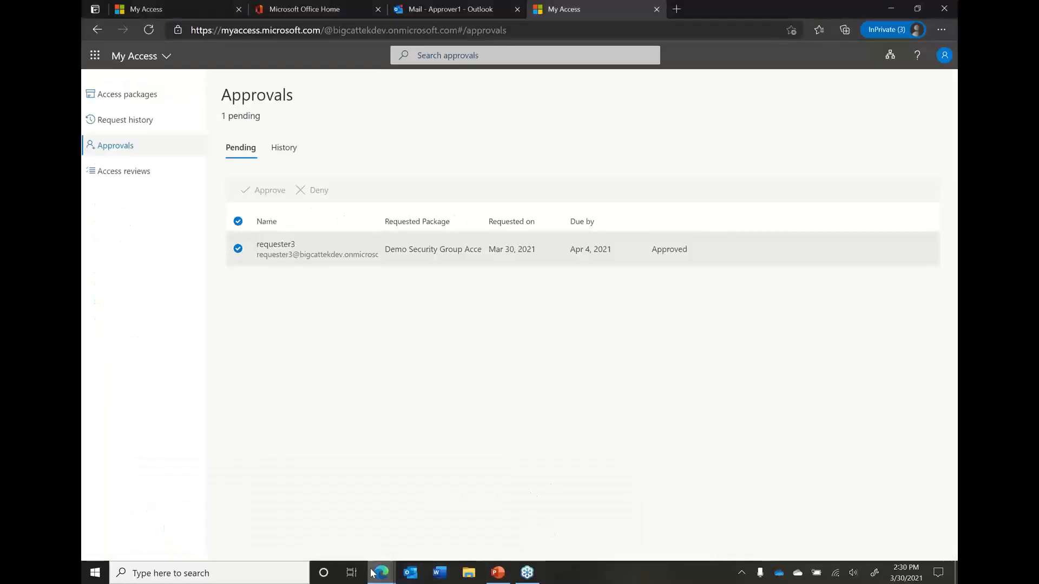
mouse_move(381, 574)
click(458, 548)
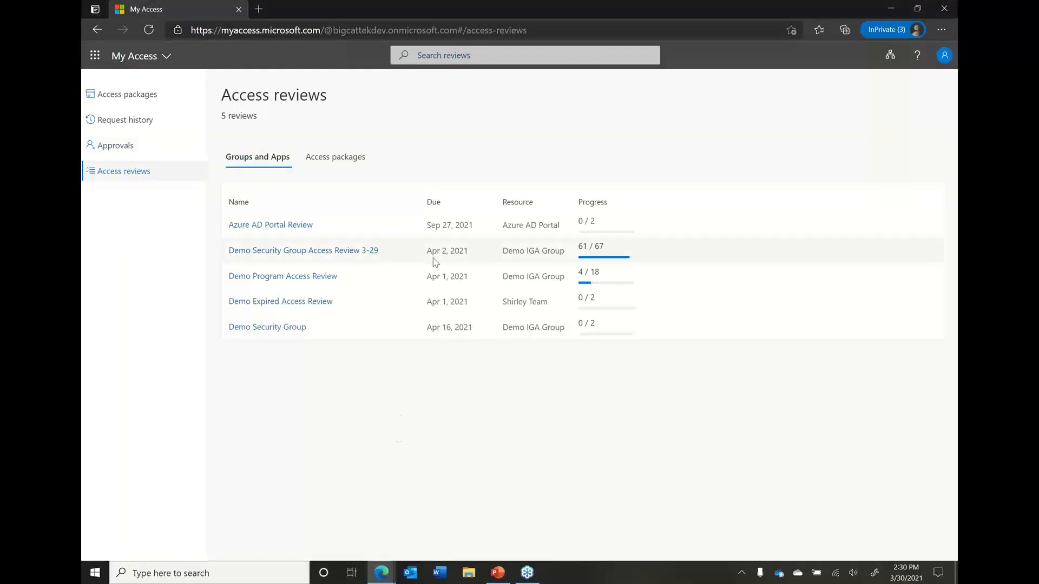
Open Demo Security Group Access Review 3-29 and approve continued access for the undecided member recommended for approval, giving the reason "DEMO Completion"
click(351, 256)
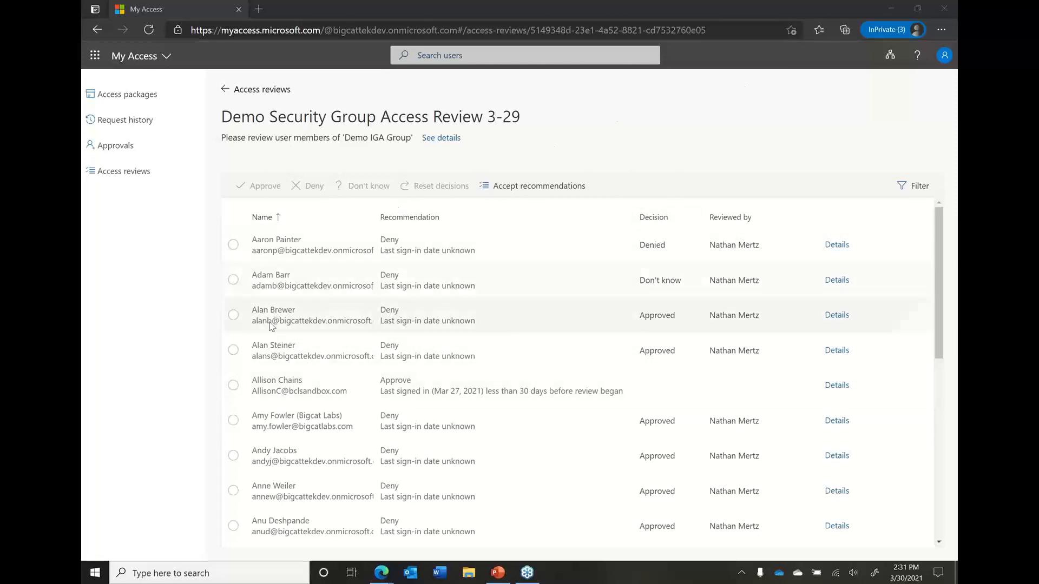
click(233, 385)
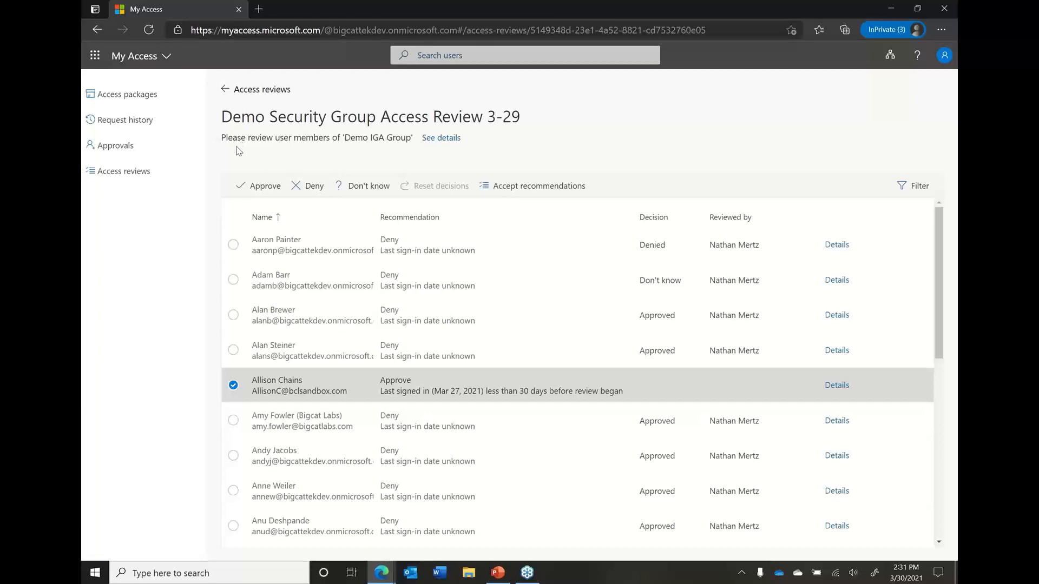
click(265, 188)
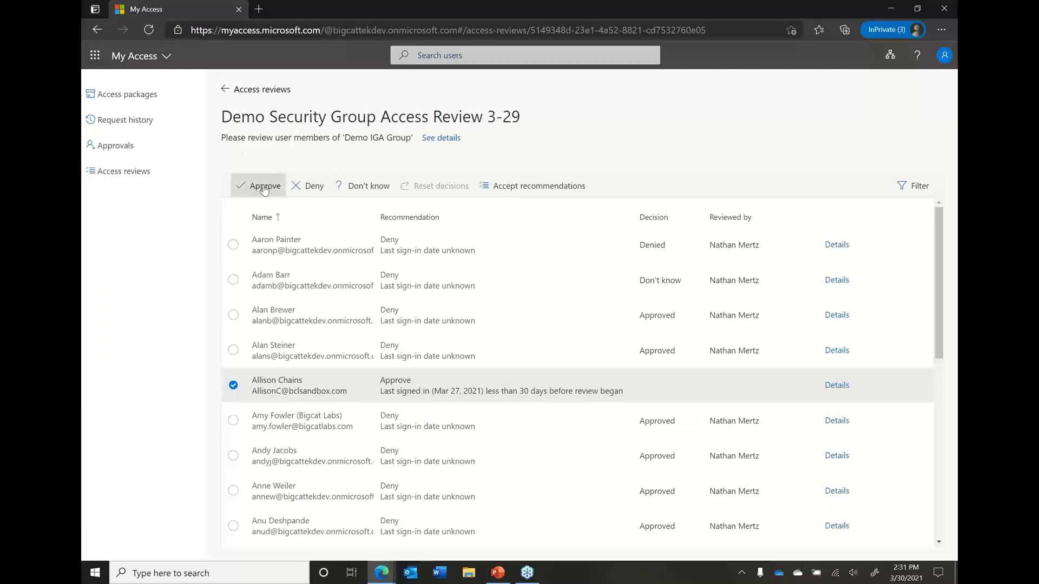
click(461, 319)
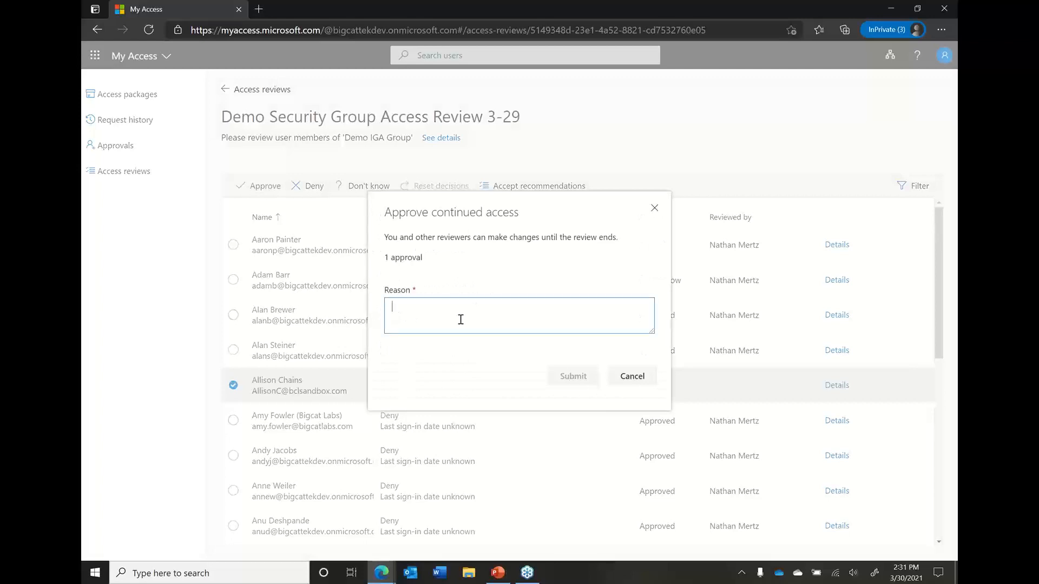
text(DEM)
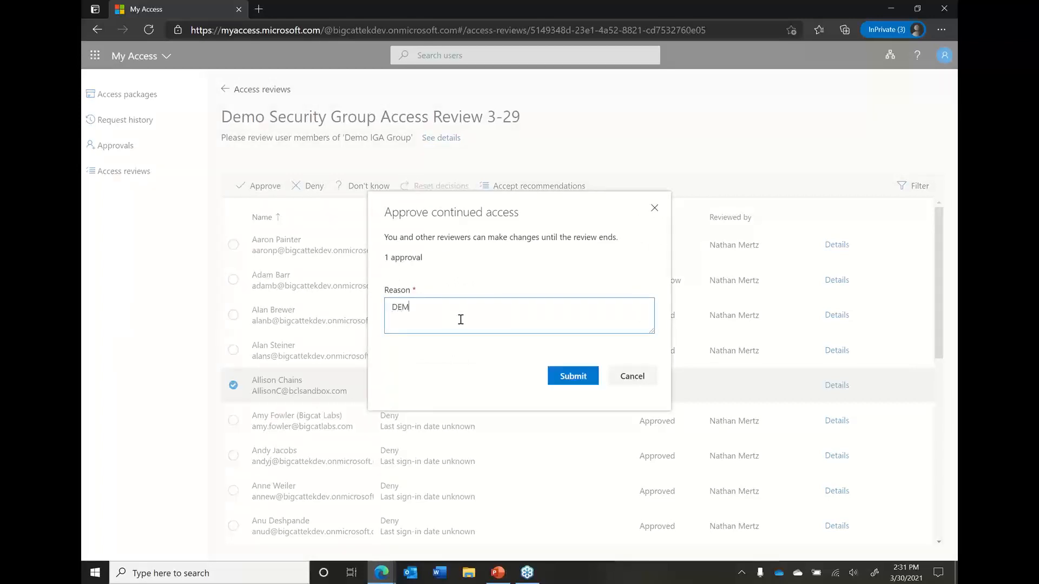
text(O Complere)
key(BackSpace)
key(BackSpace)
text(tion)
click(562, 377)
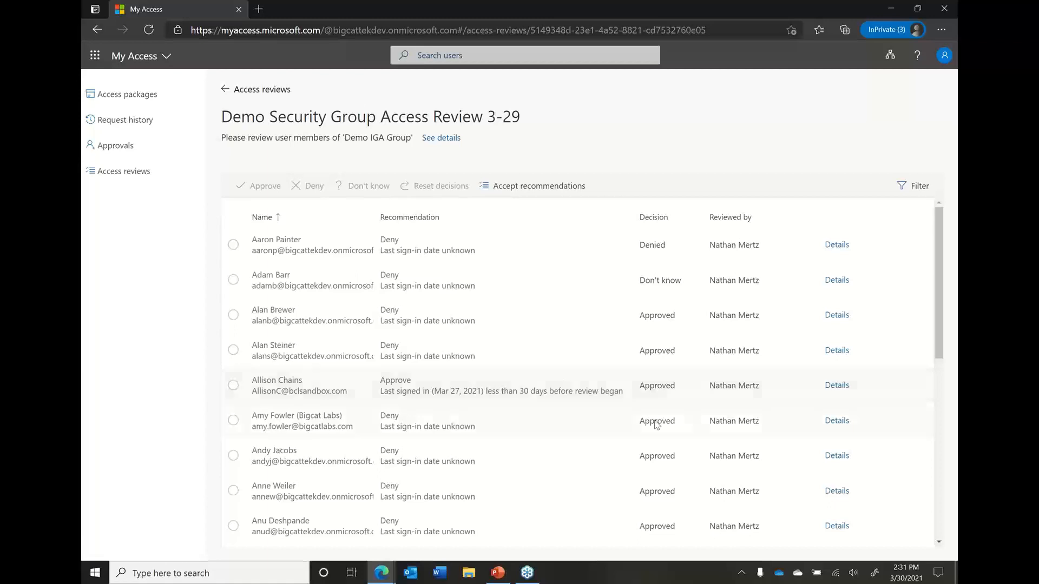
View the decision details of the newly approved member and the review's filter options for recommendation and decision
click(828, 387)
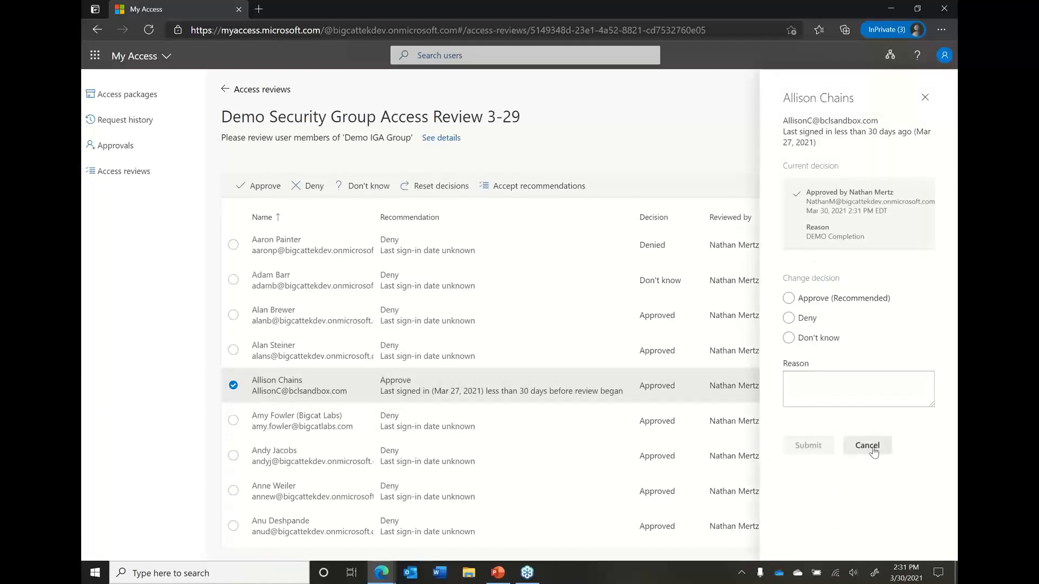
click(868, 445)
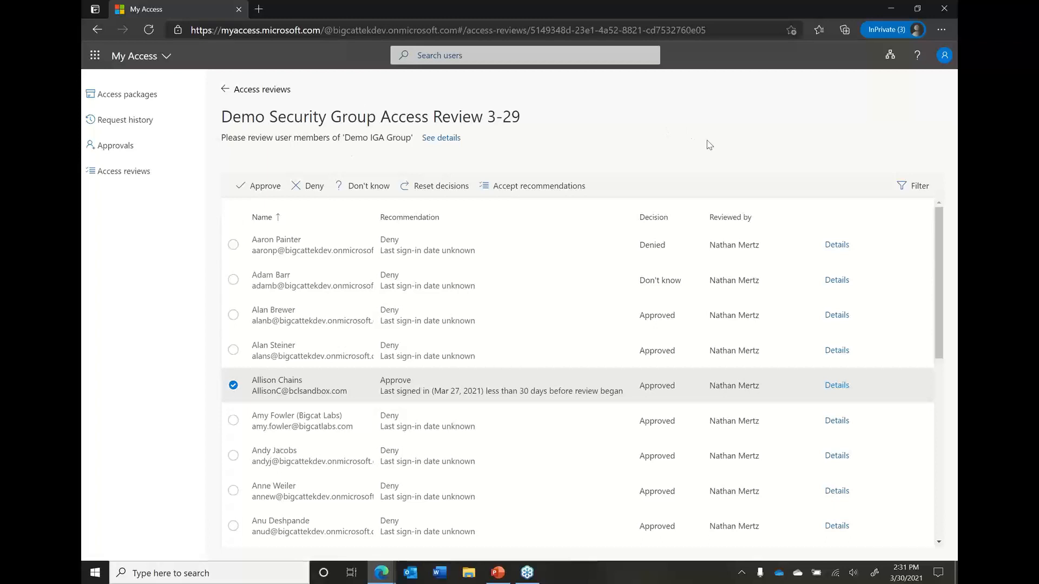
click(914, 188)
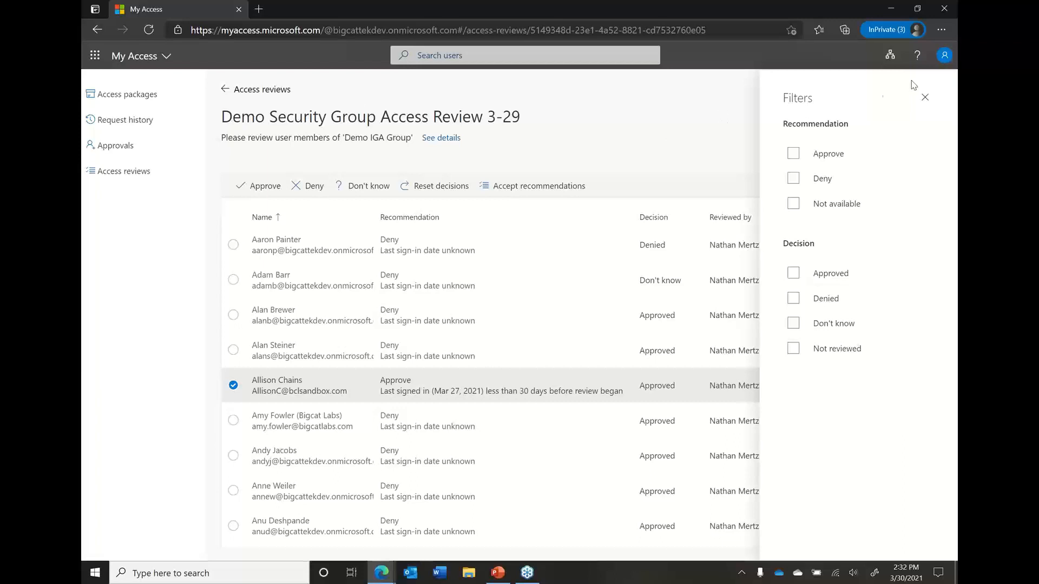
click(923, 99)
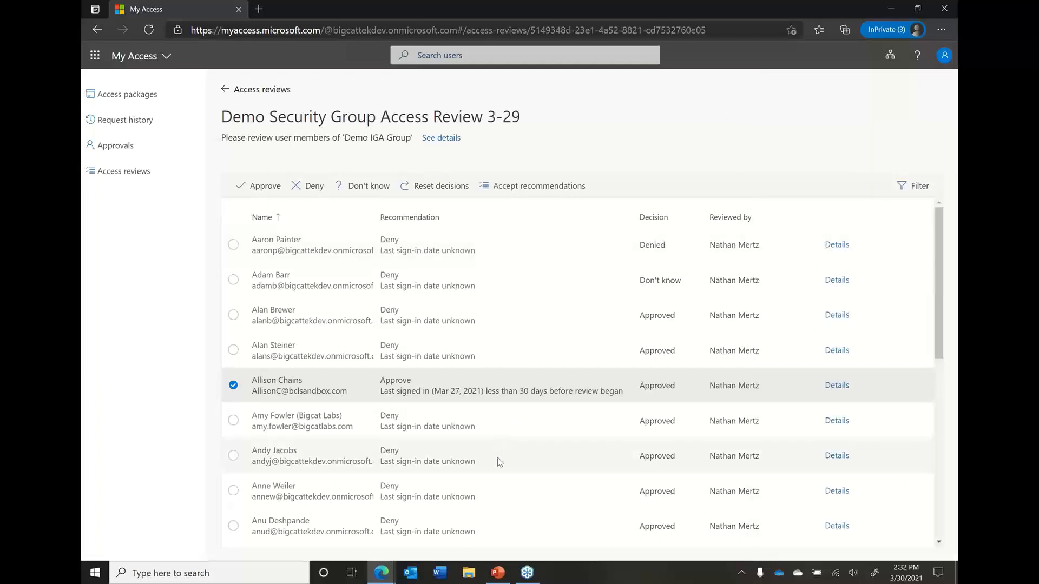
Switch to Demo Security Group Access Review 3-29 in the Azure portal and examine its current overview, results and reviewers
mouse_move(380, 575)
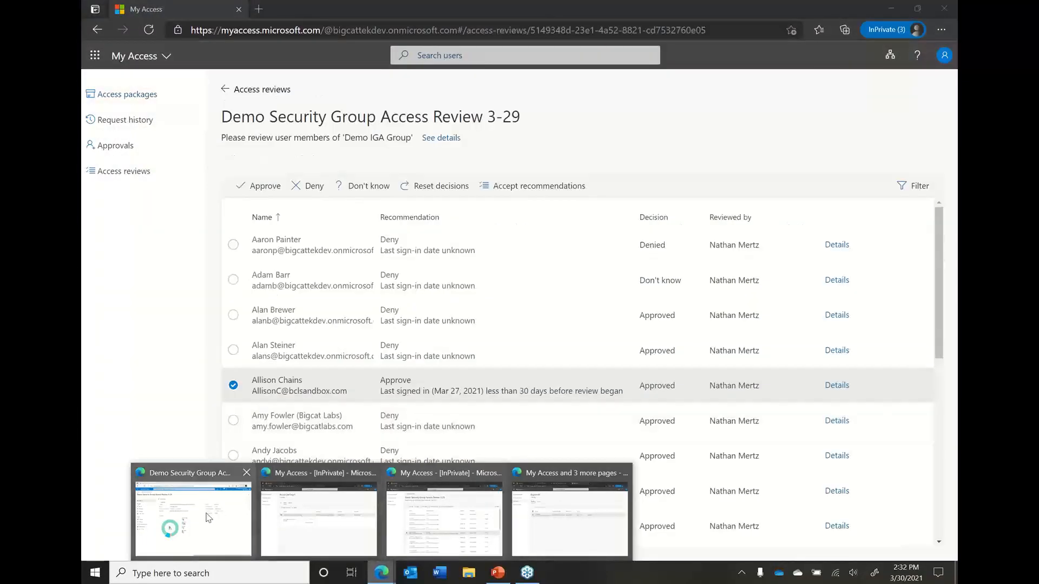
click(219, 527)
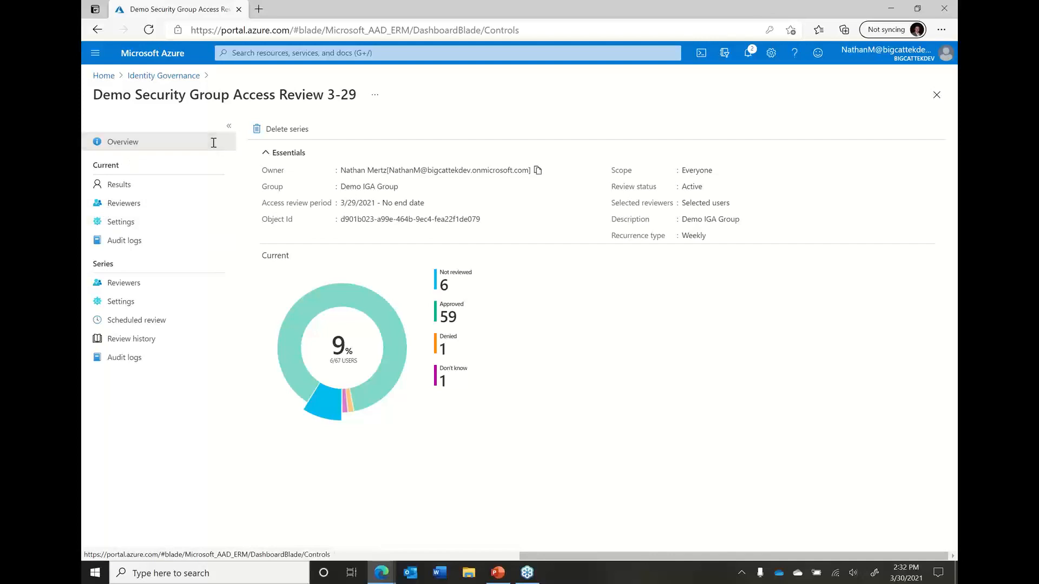
click(146, 187)
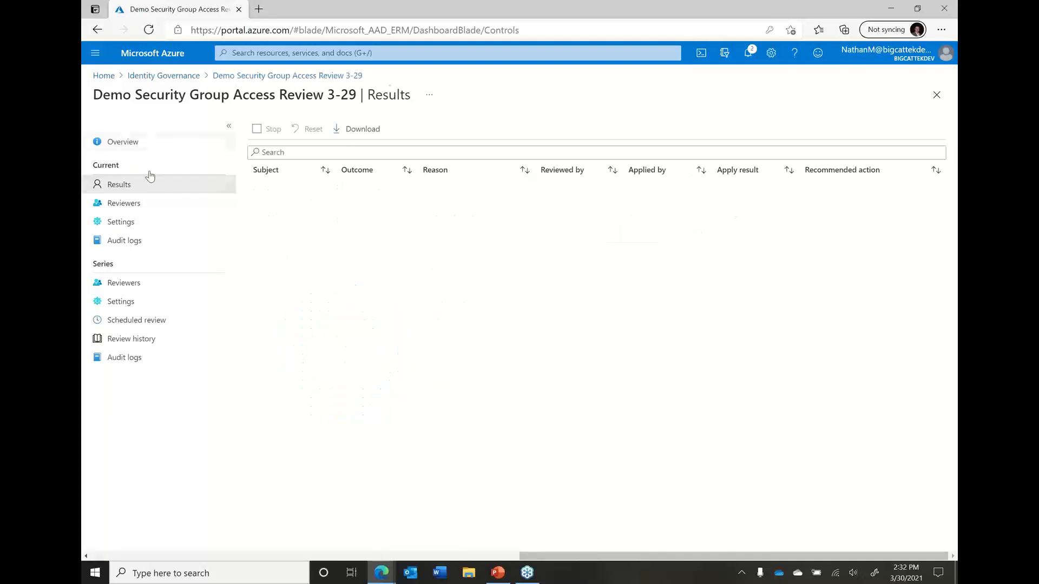
click(145, 145)
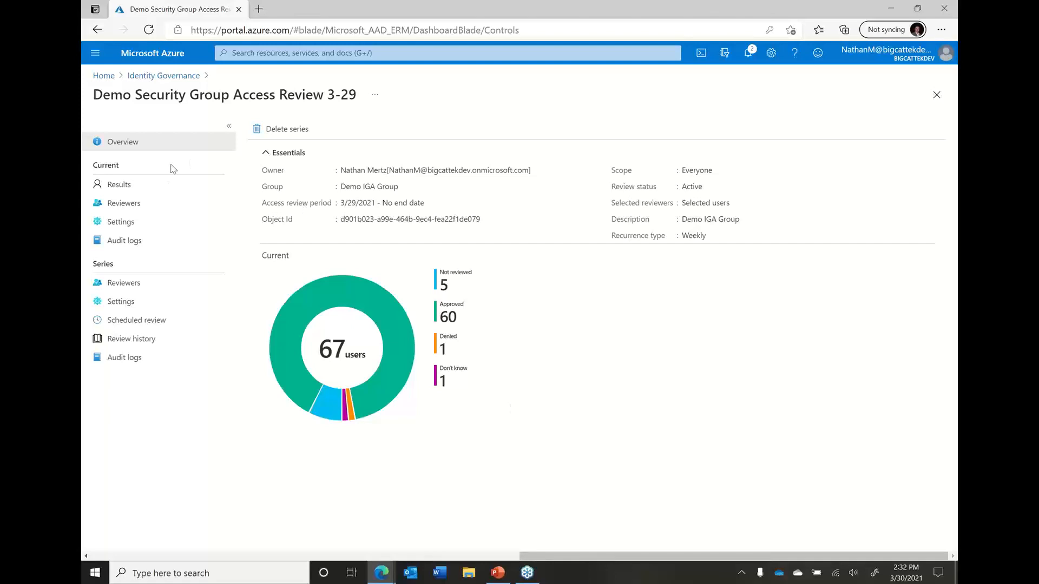
click(155, 186)
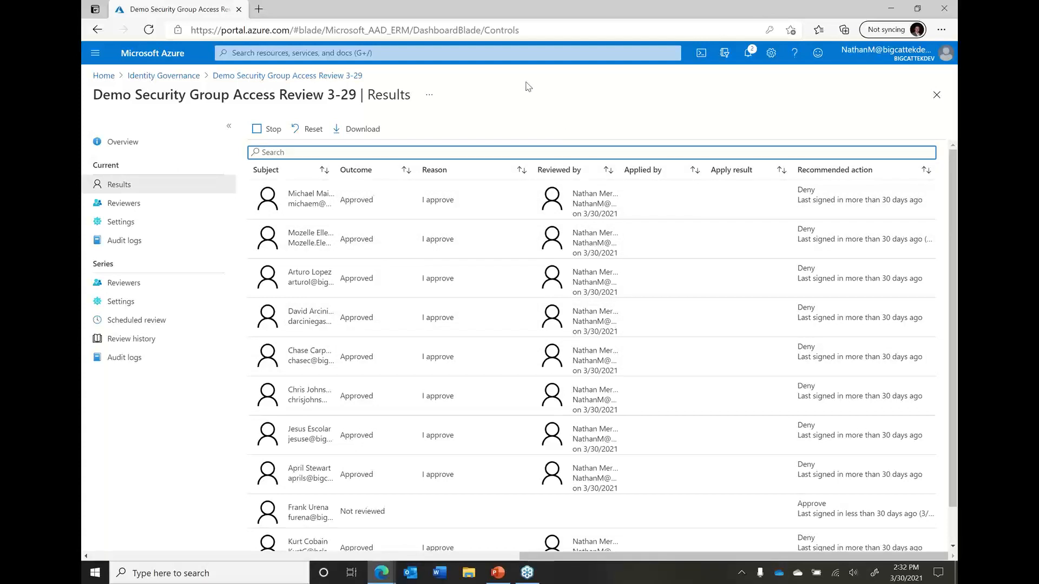
click(133, 209)
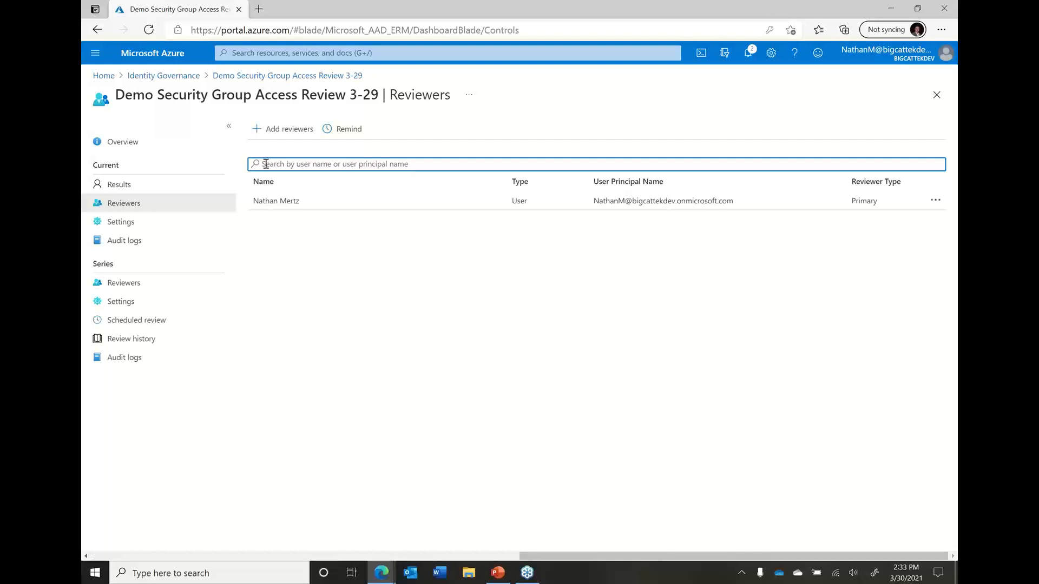
Examine the current review's general, reviewer, scheduling and completion settings, including the choices for when reviewers don't respond
click(166, 227)
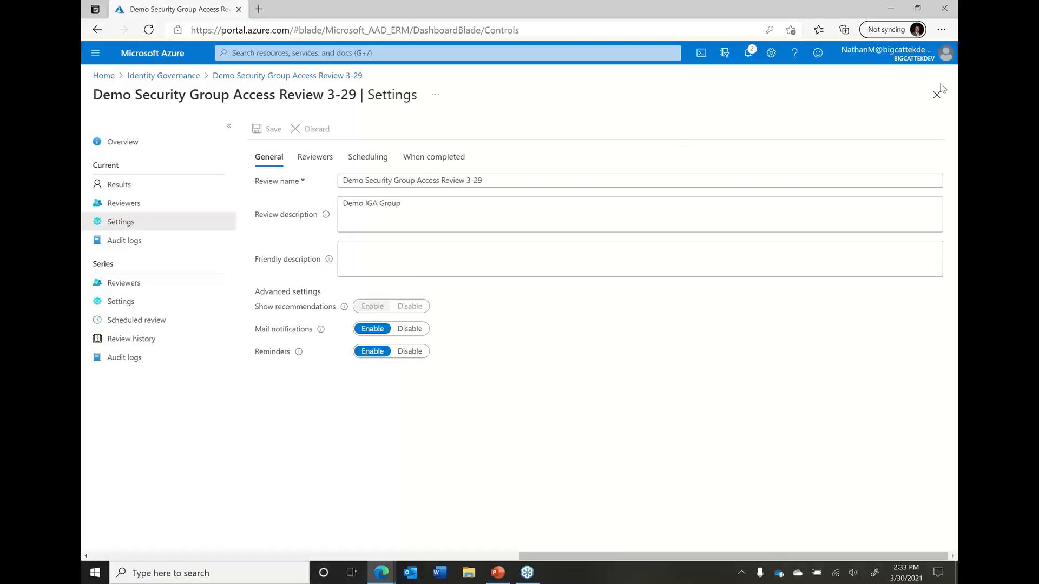
click(954, 58)
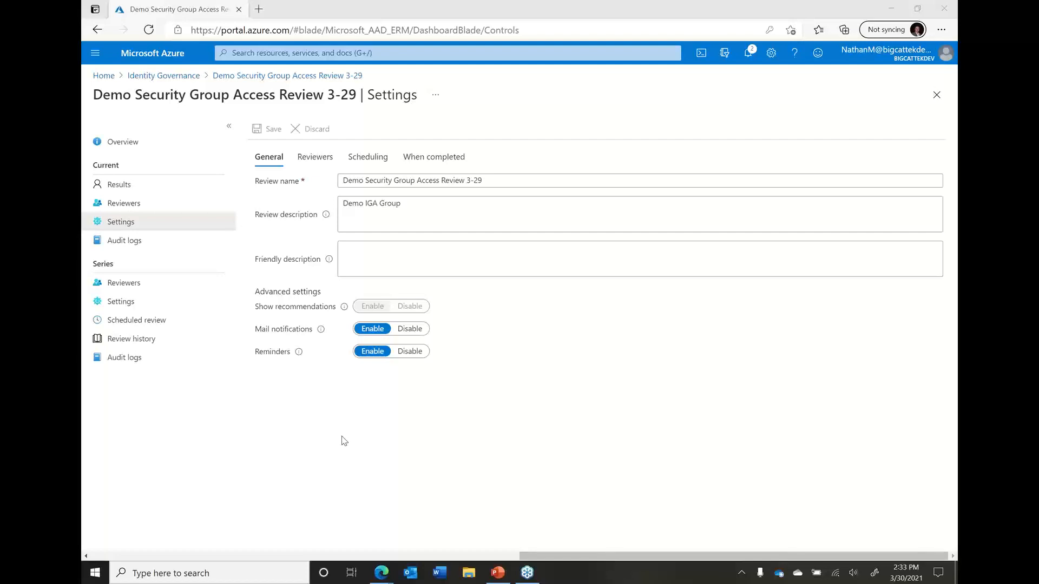
click(320, 161)
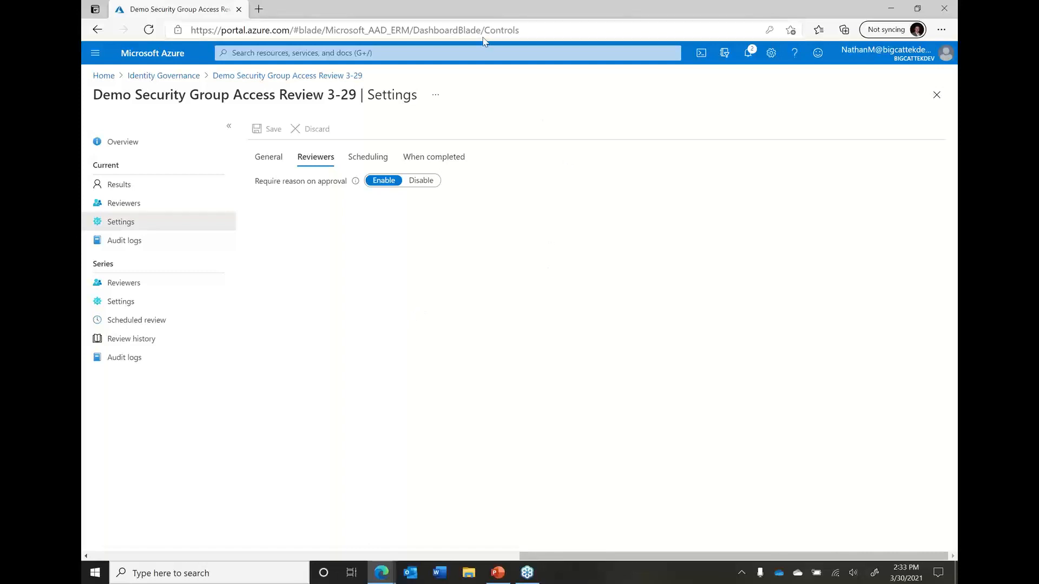
click(368, 157)
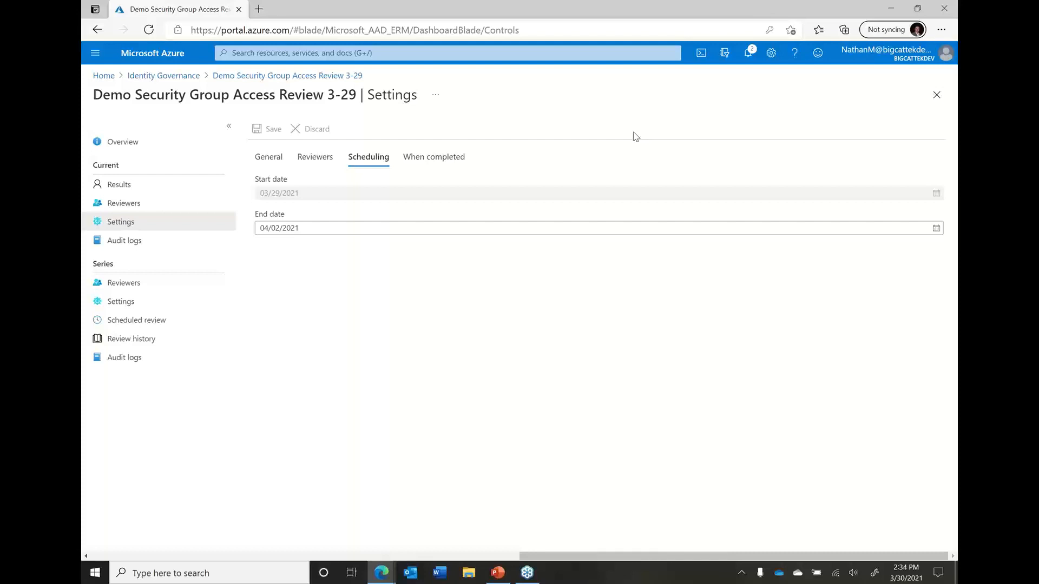
click(460, 158)
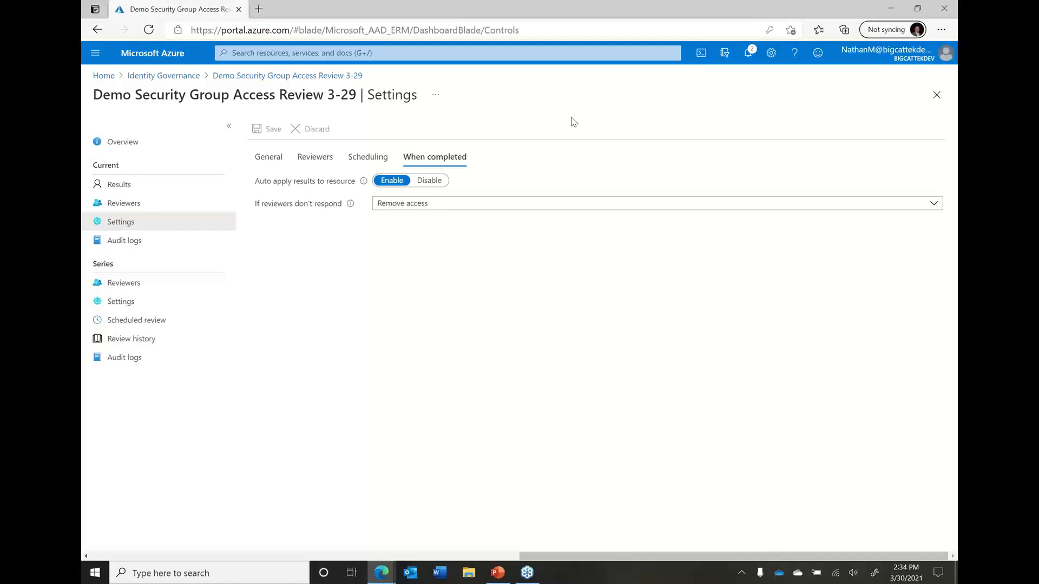
click(480, 208)
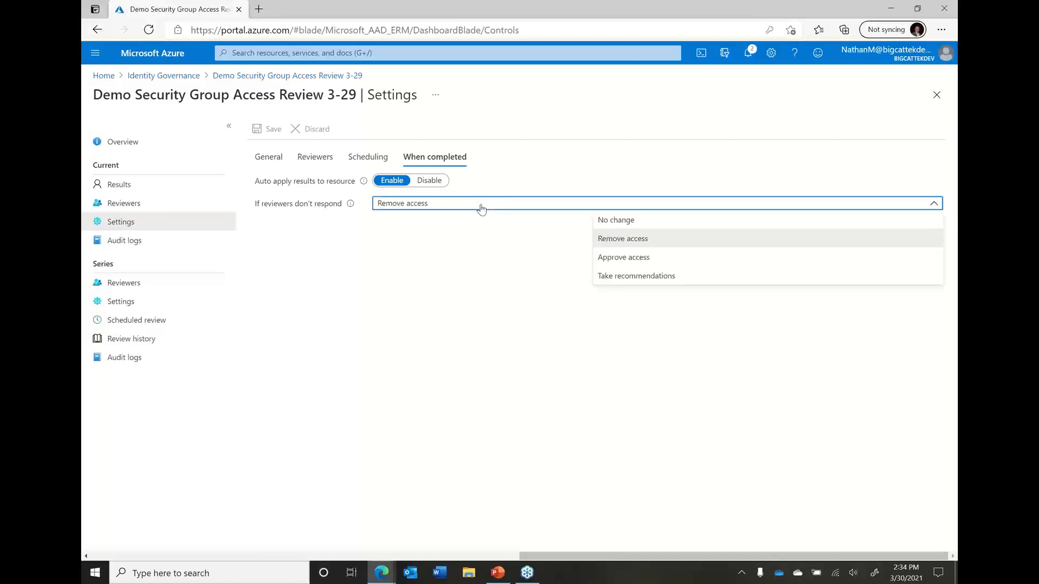
click(600, 130)
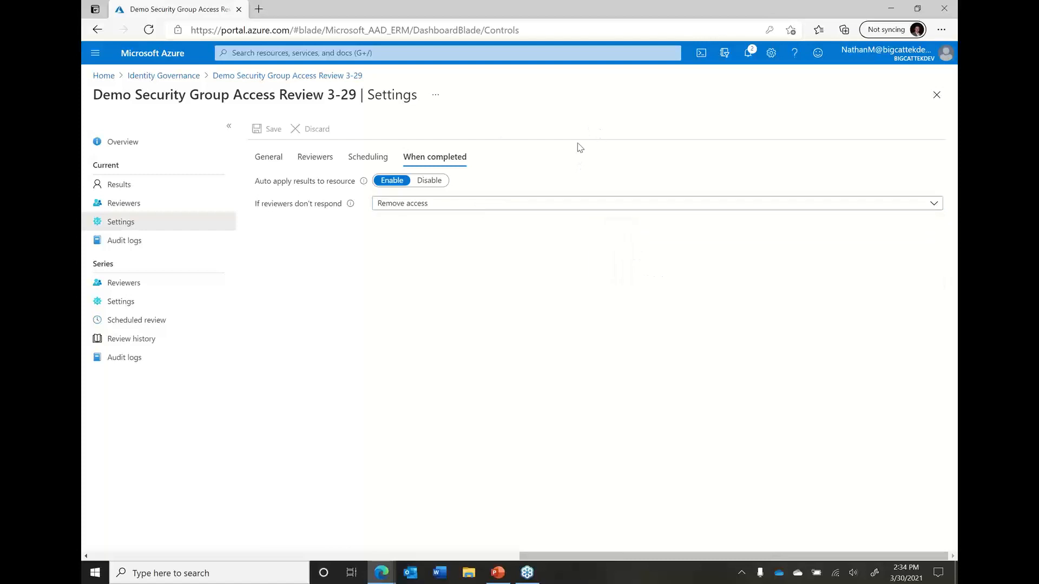
click(623, 209)
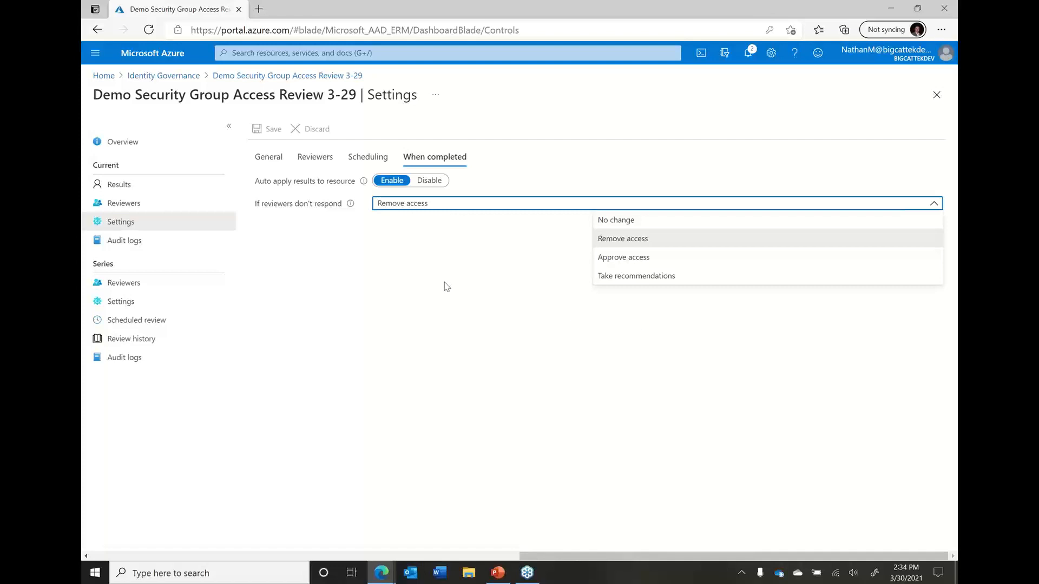
View the current review's audit logs and inspect the details of the most recent approve decision
click(142, 243)
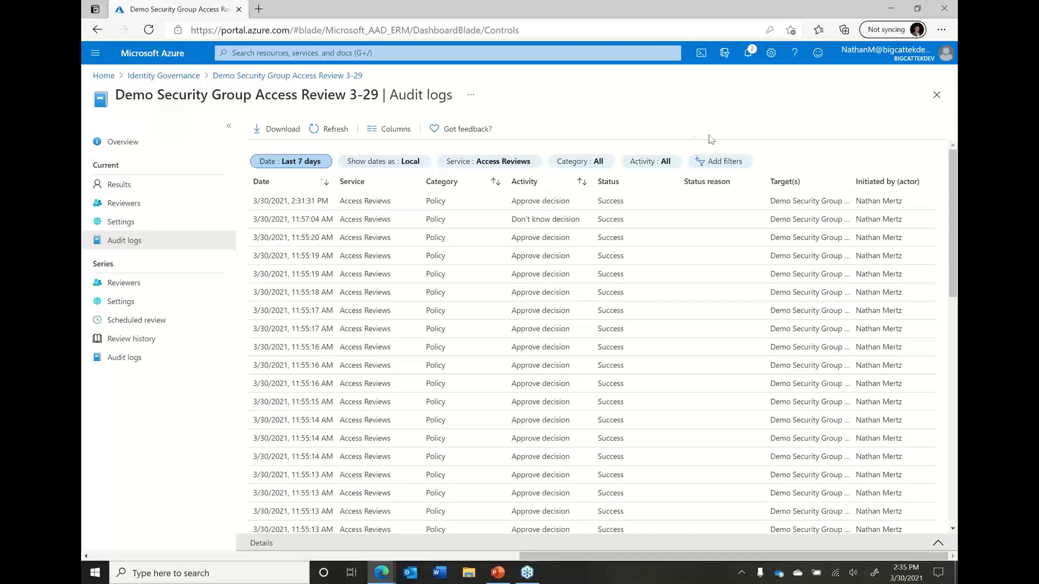
click(380, 206)
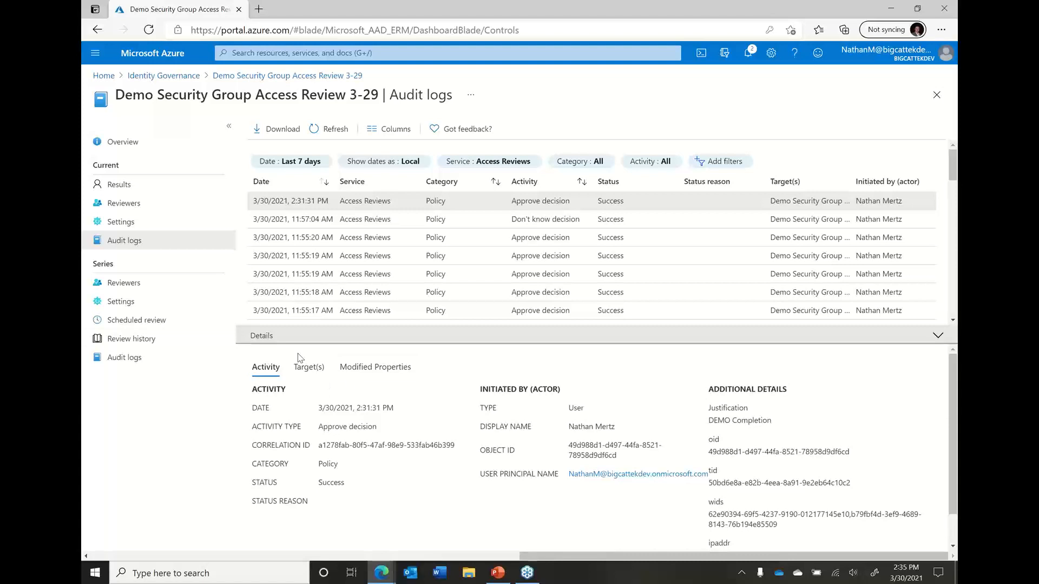
Look through the review series' reviewers, settings, scheduled reviews, review history and audit logs
click(178, 291)
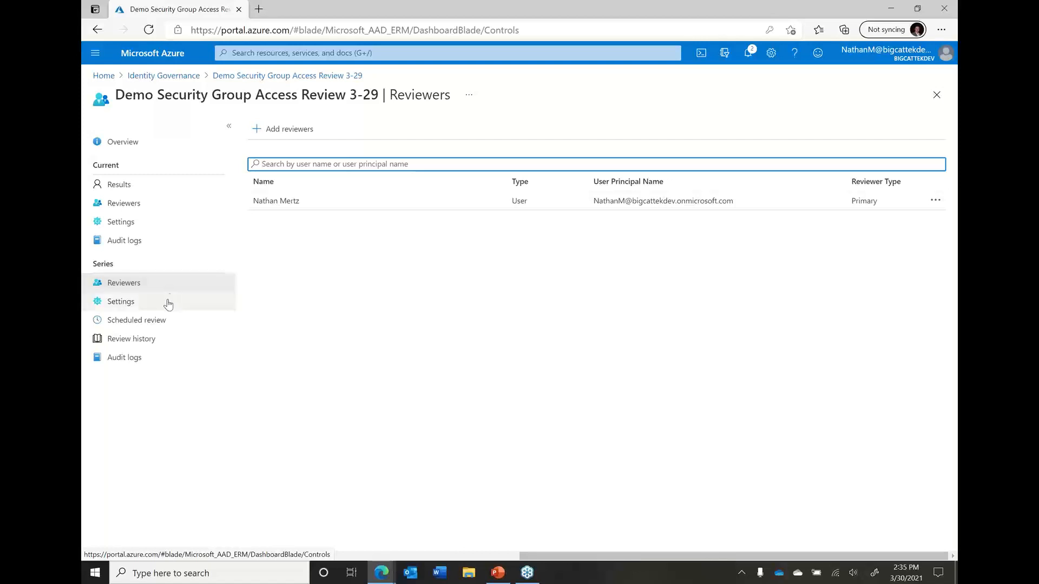
click(169, 302)
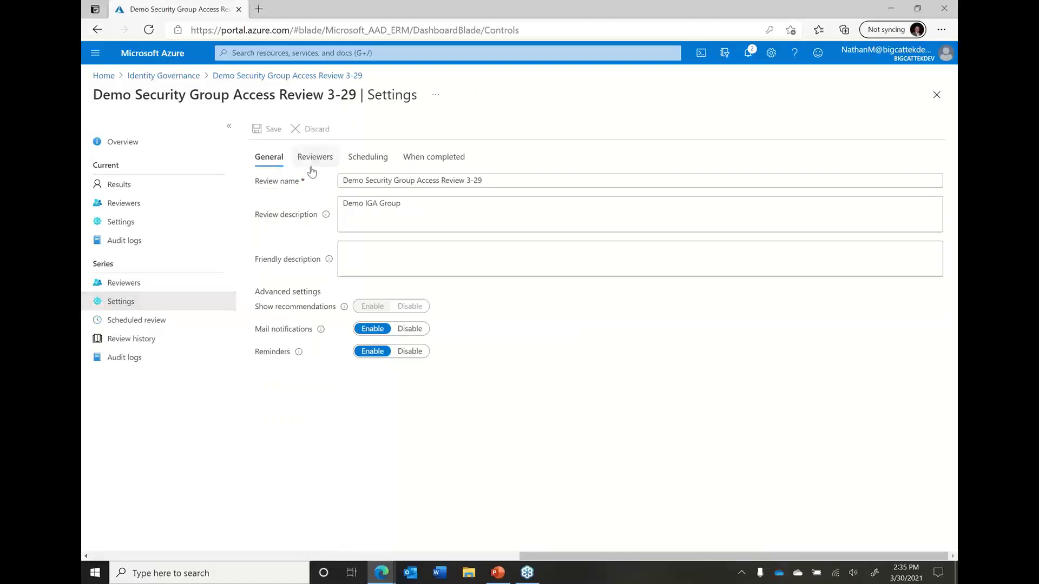
click(137, 320)
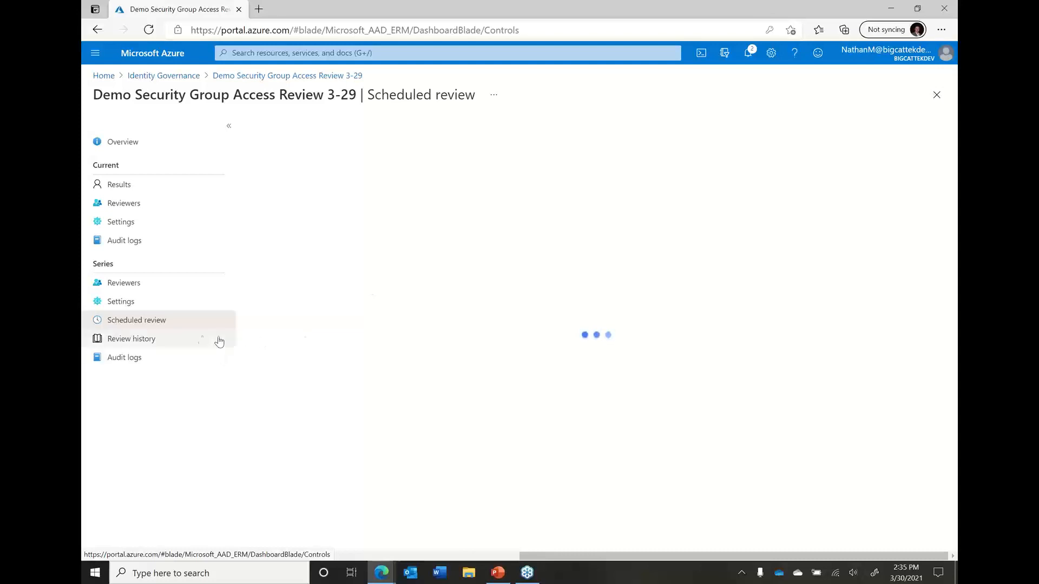
click(154, 345)
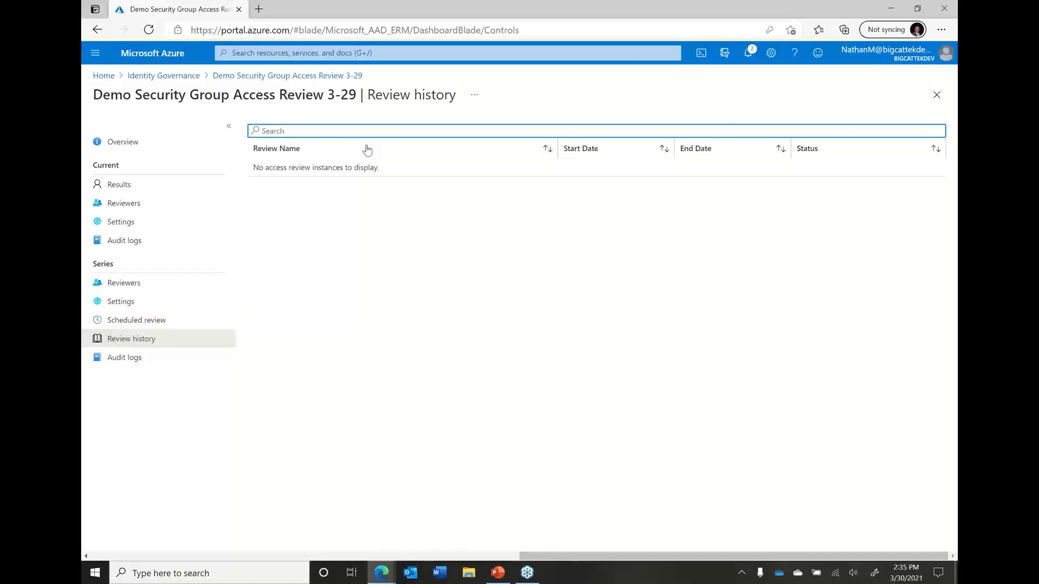
click(134, 321)
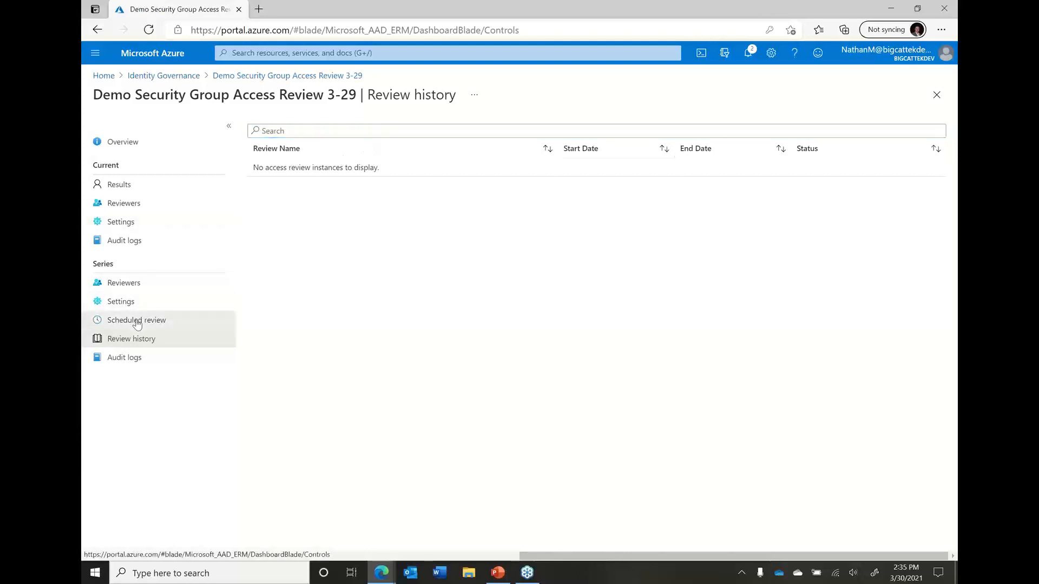
click(133, 364)
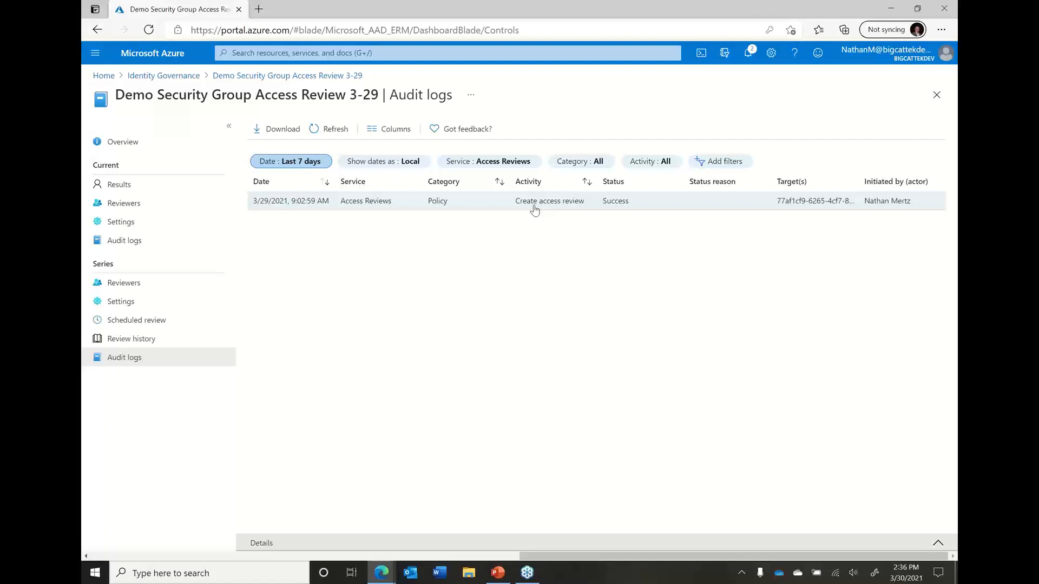
Return to Identity Governance and open the Demo Security Group Access Package from the access packages to view its overview
click(175, 79)
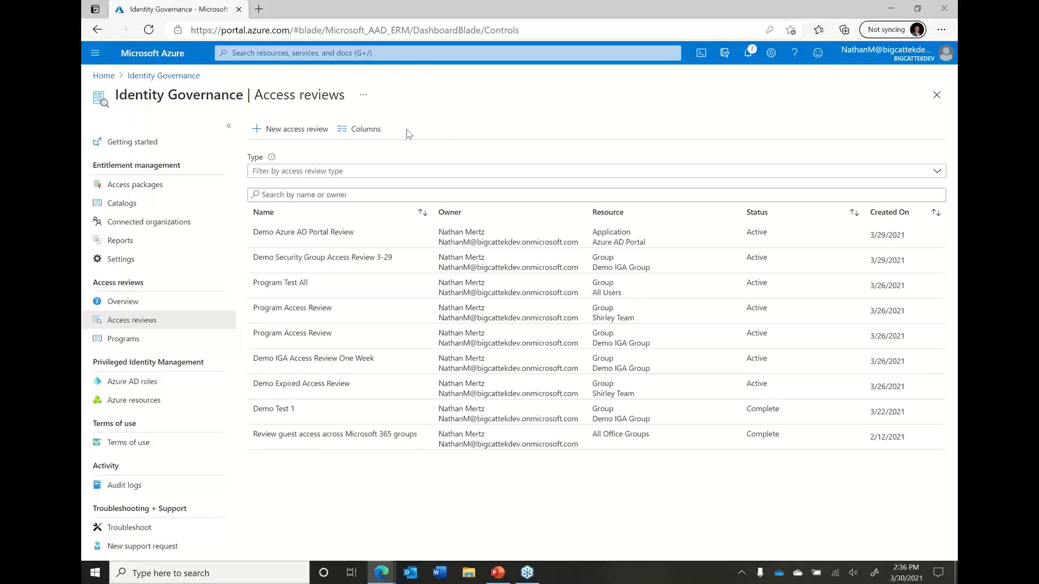
click(138, 185)
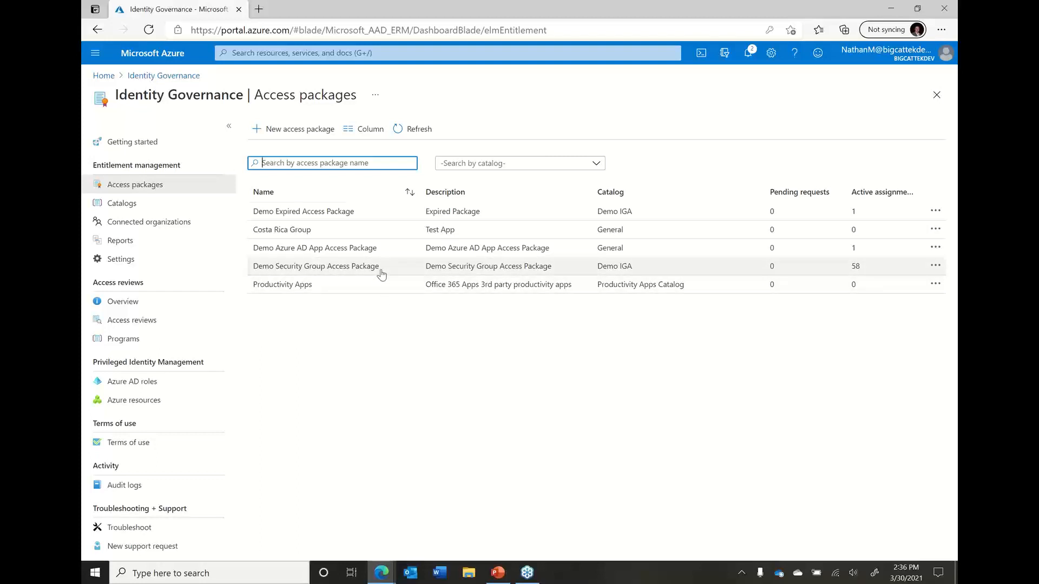
click(379, 271)
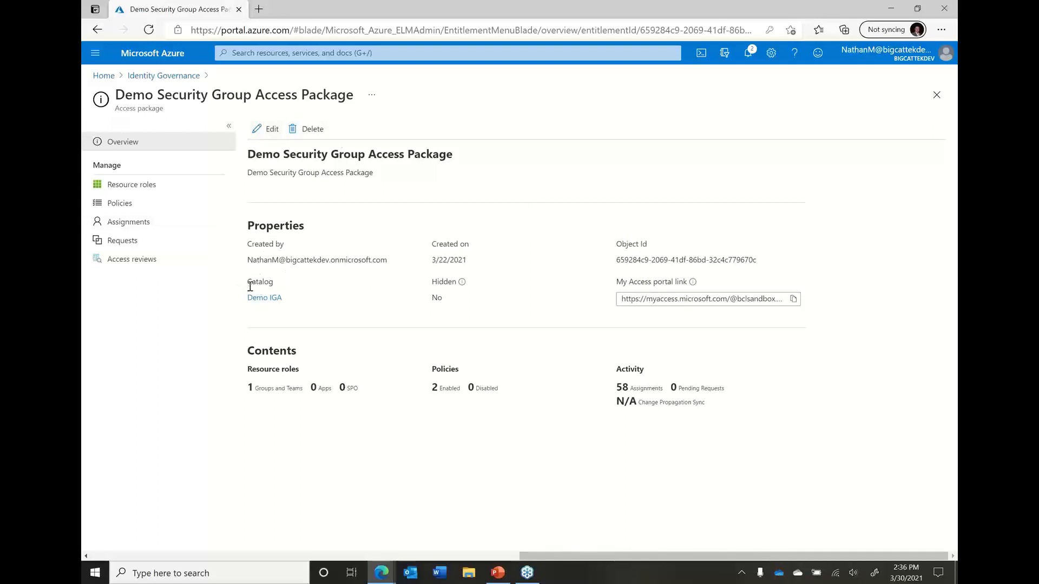
Examine the access package's catalog, hidden setting and My Access portal link, and view its resource roles
drag(247, 281, 498, 313)
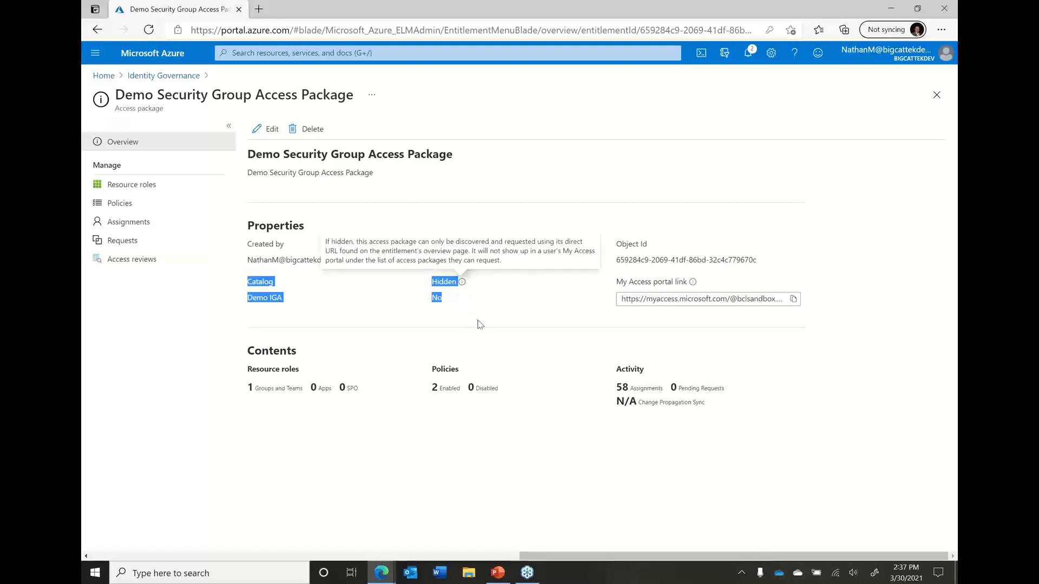
click(757, 298)
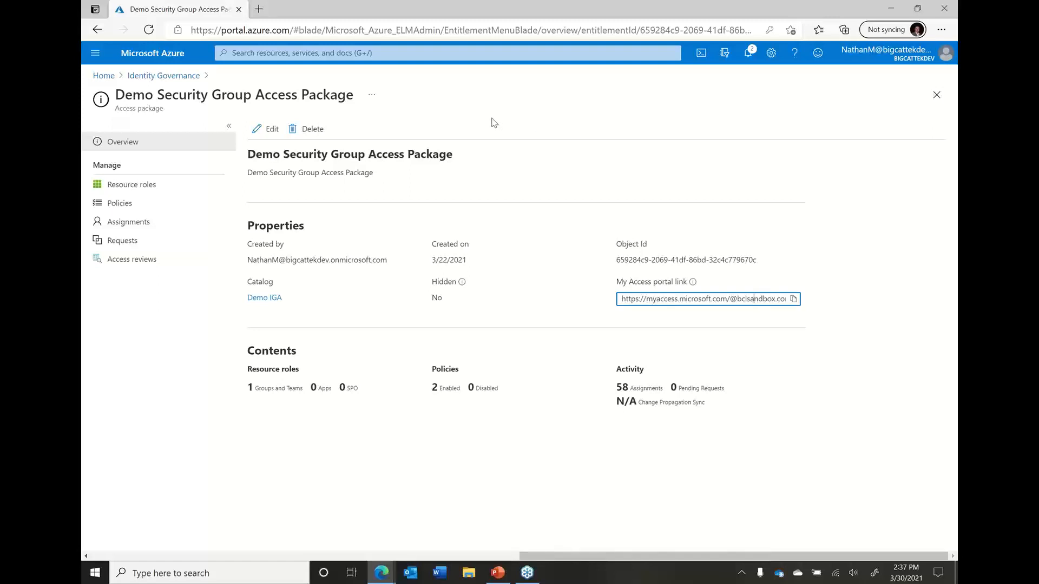
click(179, 196)
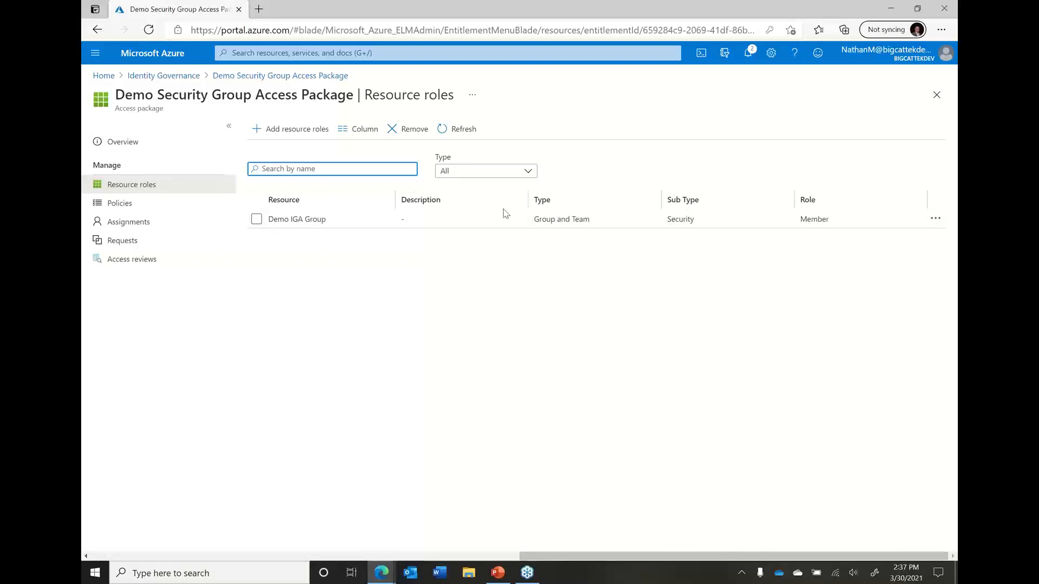
Start adding a group resource role to the package, select Shirley Team and remove it from the selection
click(310, 133)
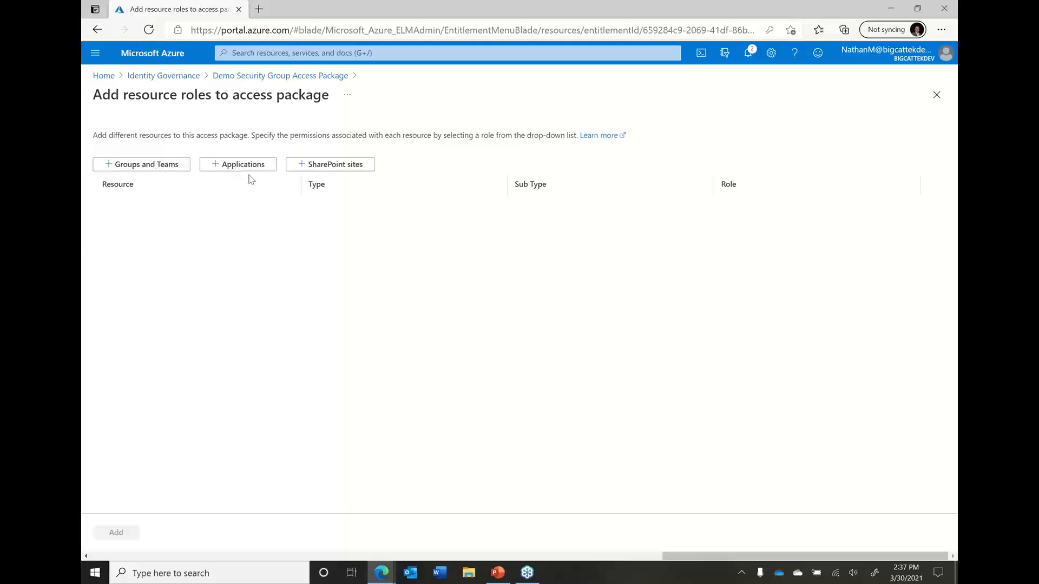
click(150, 166)
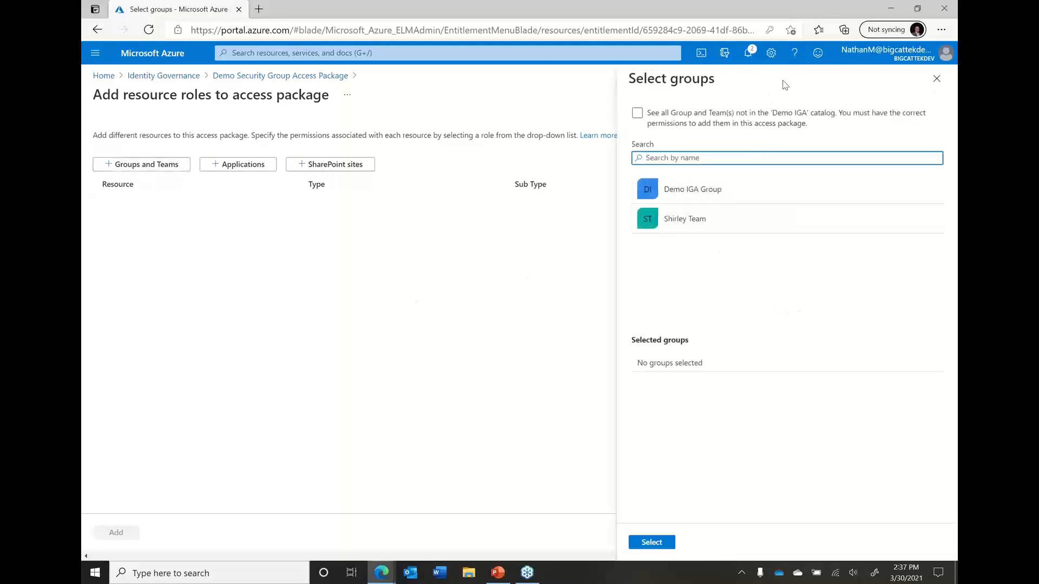
click(715, 224)
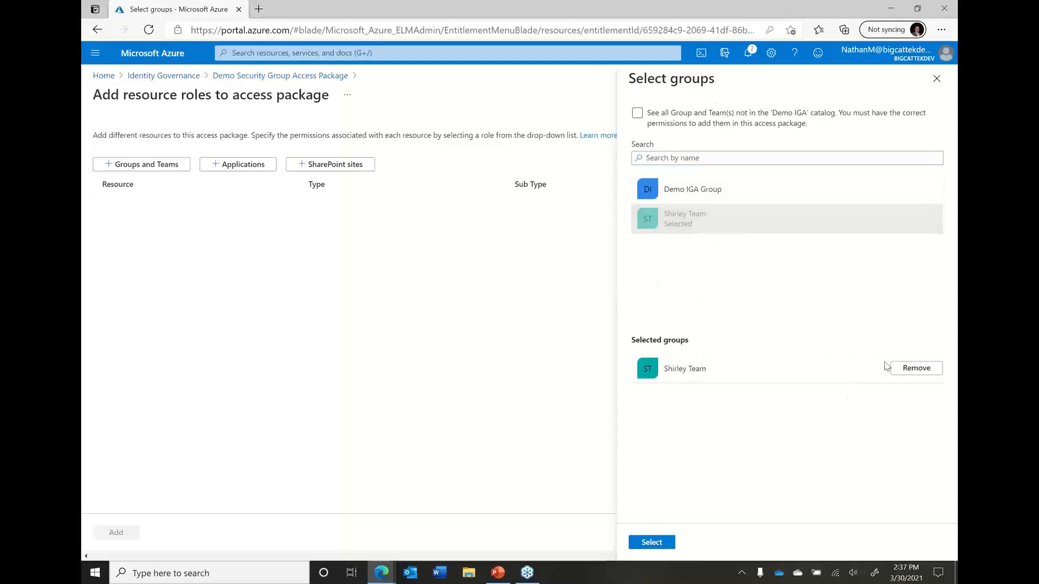
click(915, 369)
Search the applications available as resource roles for "azure", including those not in the Demo IGA catalog
click(252, 169)
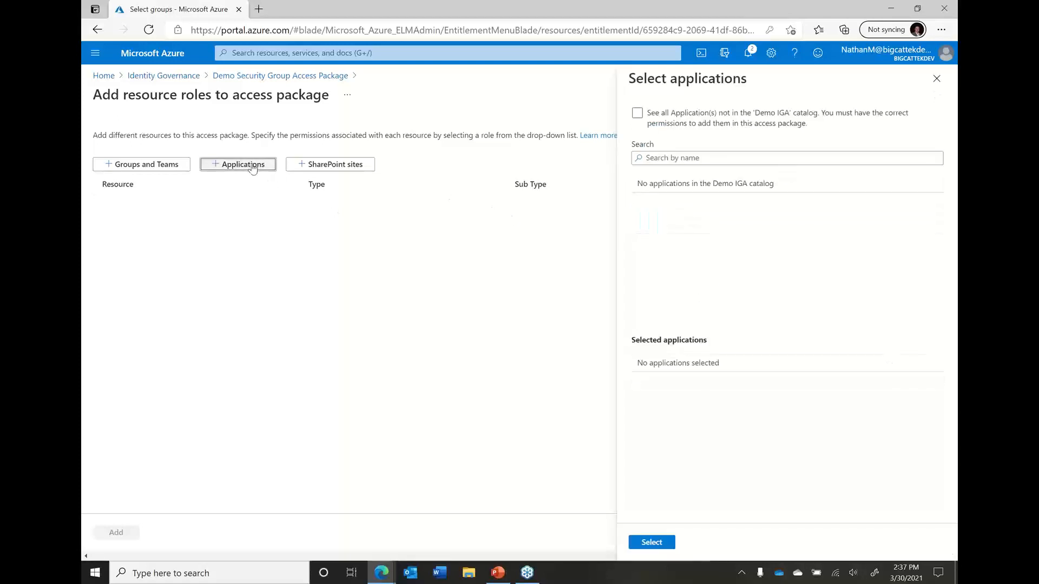
click(714, 156)
text(azure)
click(651, 128)
click(650, 112)
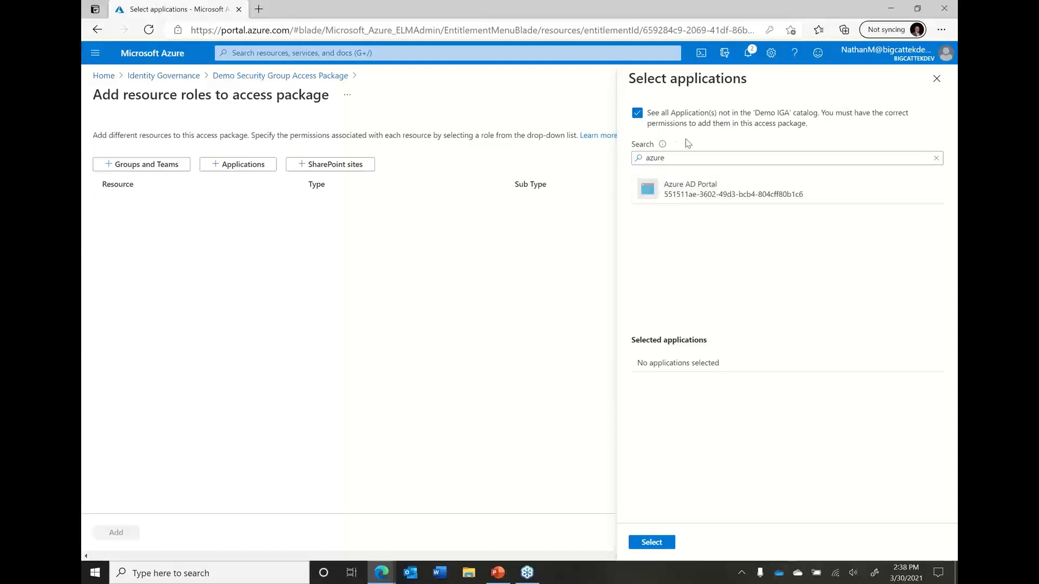
Clear the application search to look through all applications, limit the list to the catalog again and leave without adding any
drag(667, 158, 595, 161)
key(BackSpace)
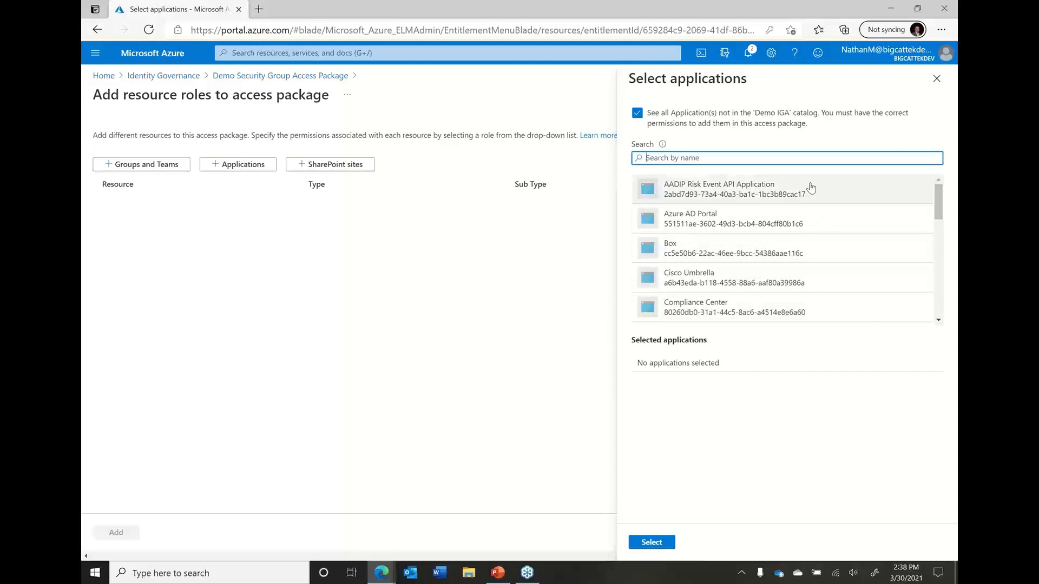
click(639, 119)
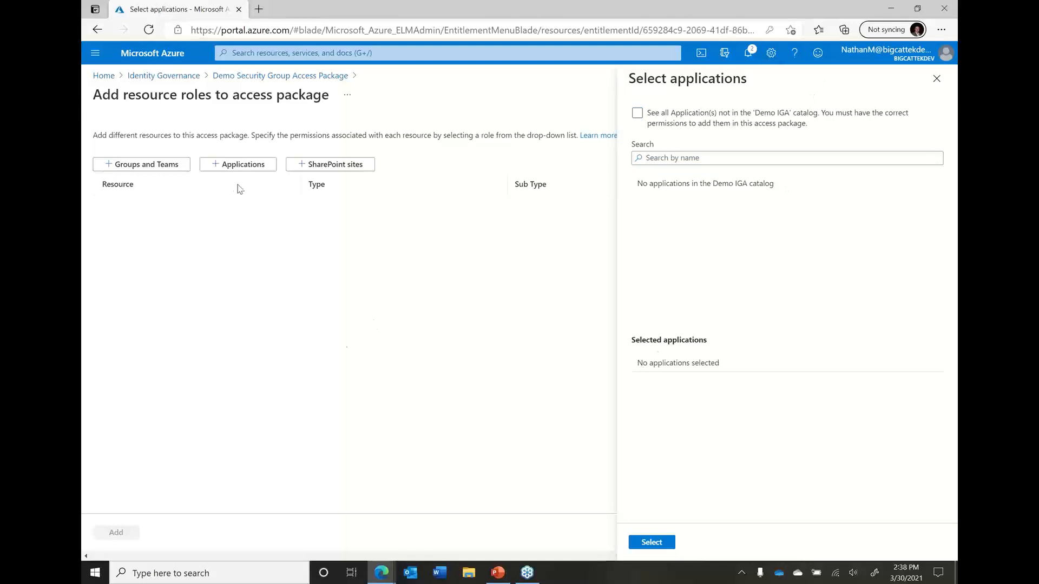
click(253, 78)
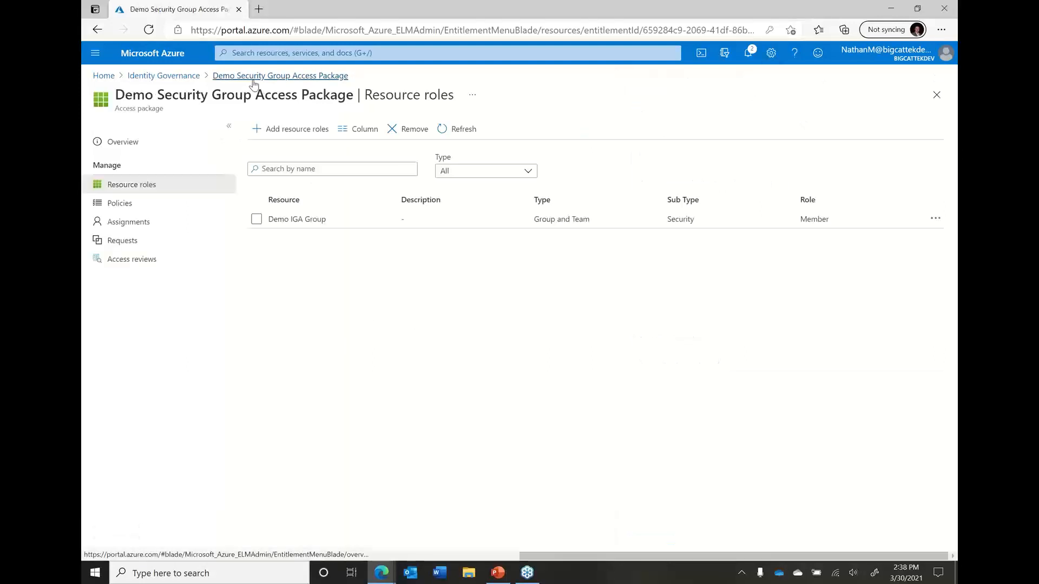
View the package's policies and open the Demo Security Group Access Package Policy for editing
click(172, 203)
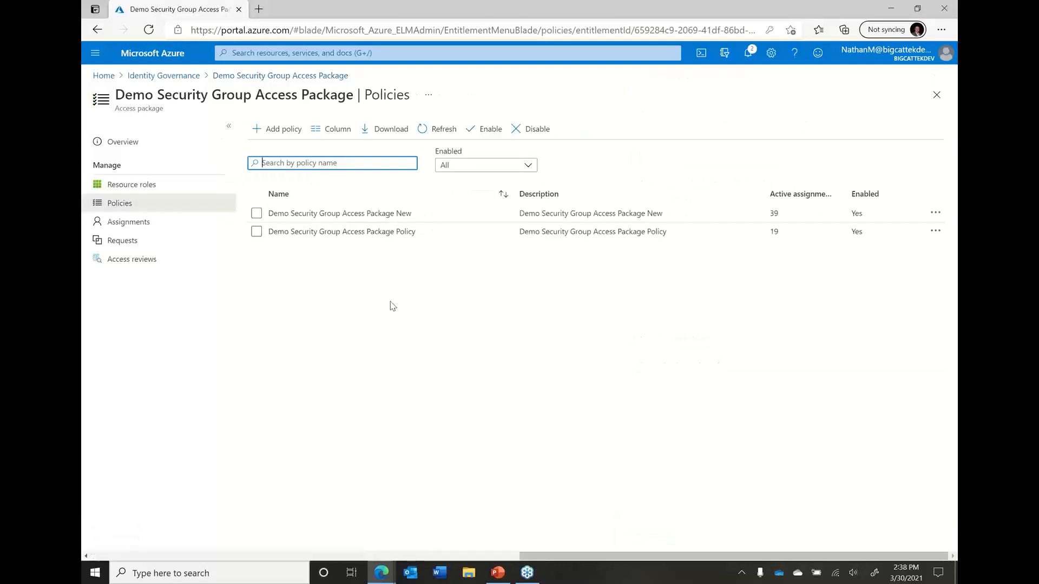
click(374, 235)
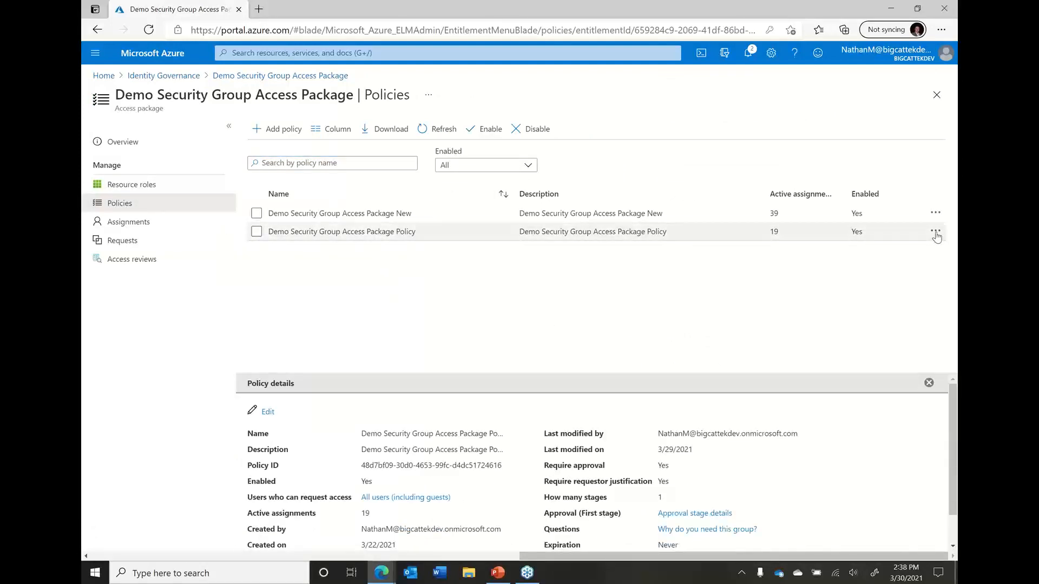
click(936, 232)
click(852, 247)
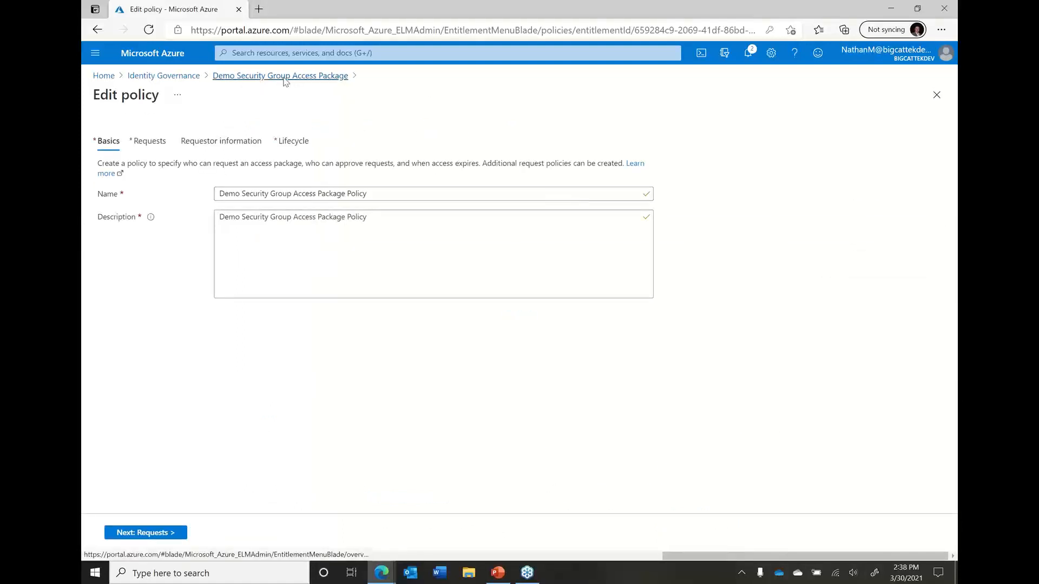
Examine the policy's requester scope, approval and advanced request settings, and the requestor information questions
click(148, 142)
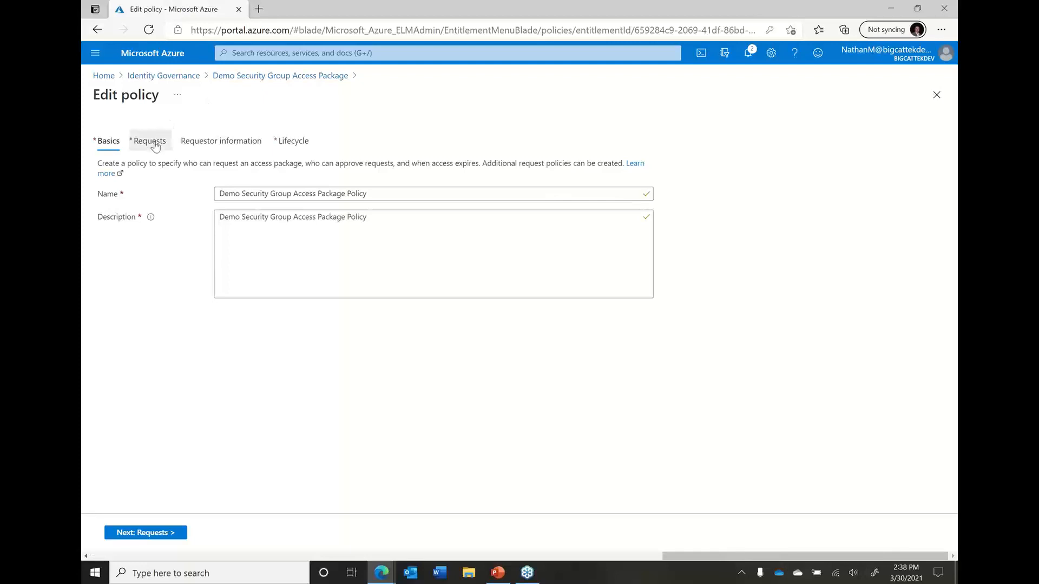
drag(950, 265, 950, 271)
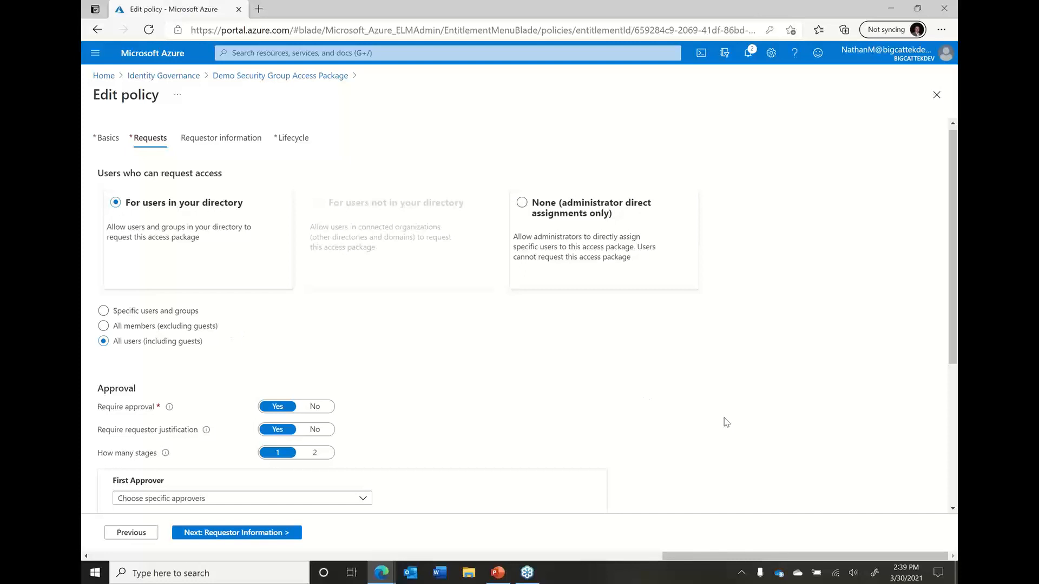
drag(954, 322, 939, 405)
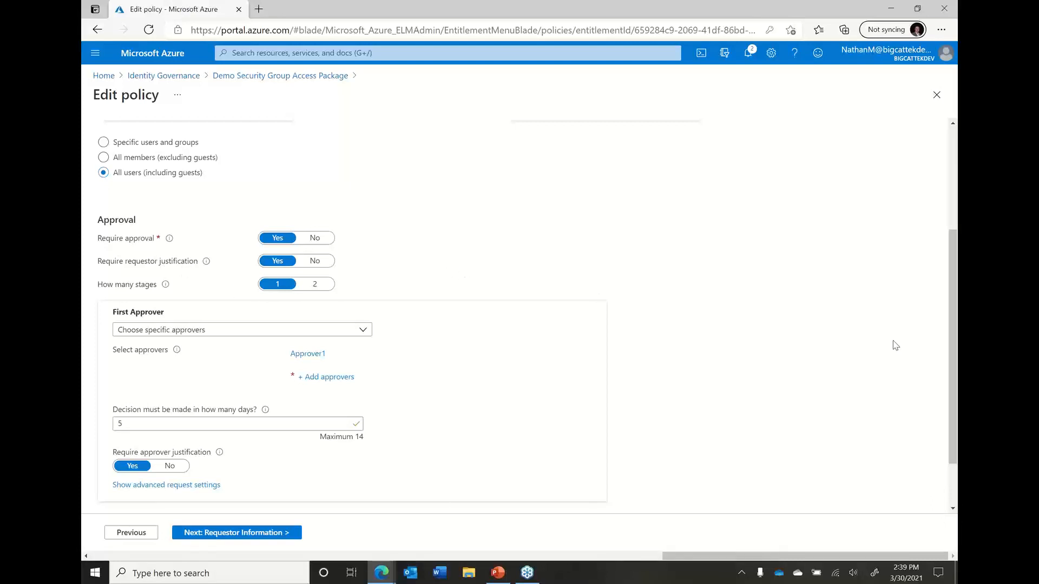
drag(956, 341, 957, 359)
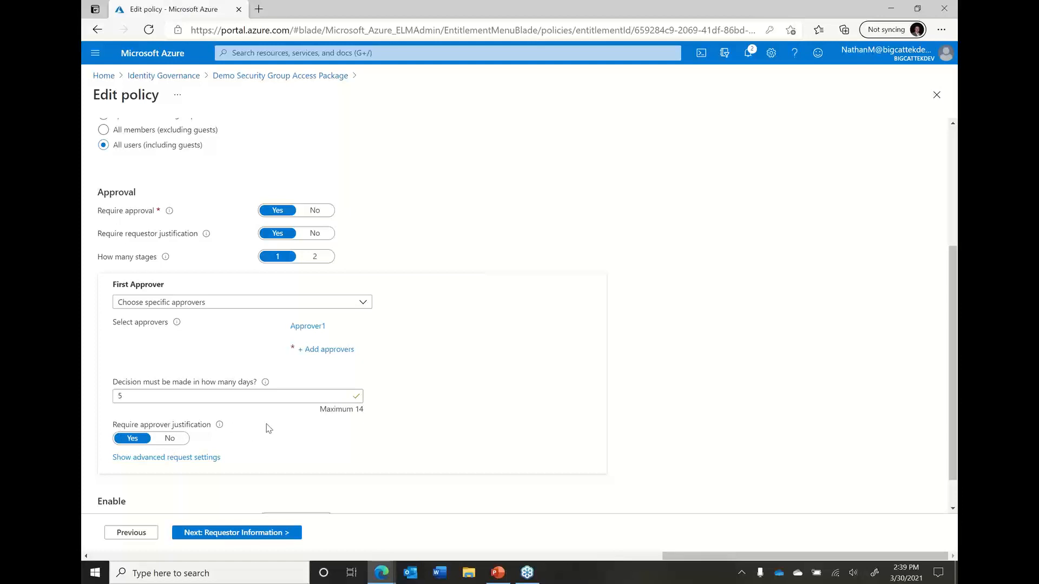
click(206, 457)
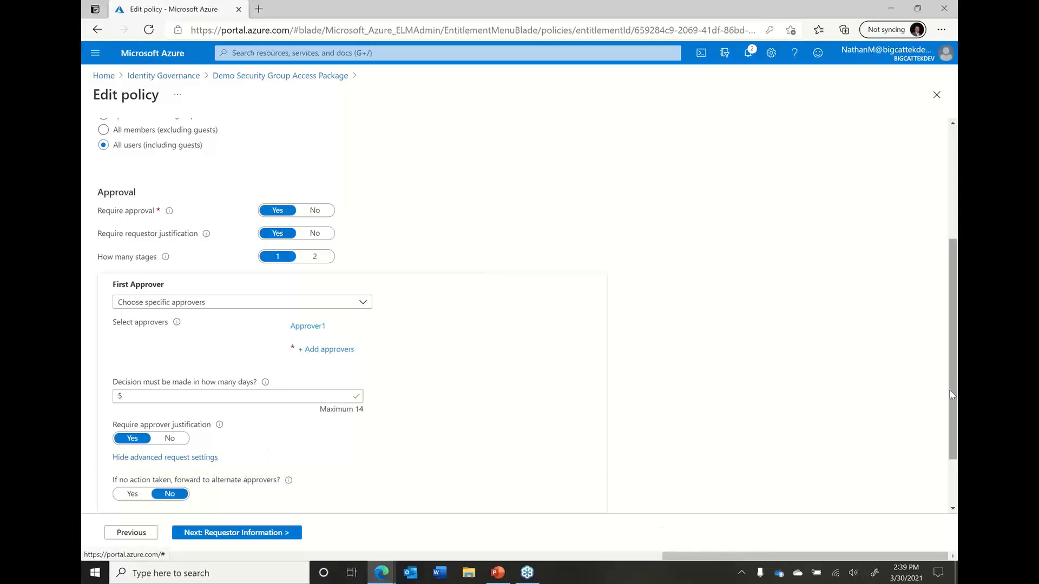
drag(951, 394, 951, 438)
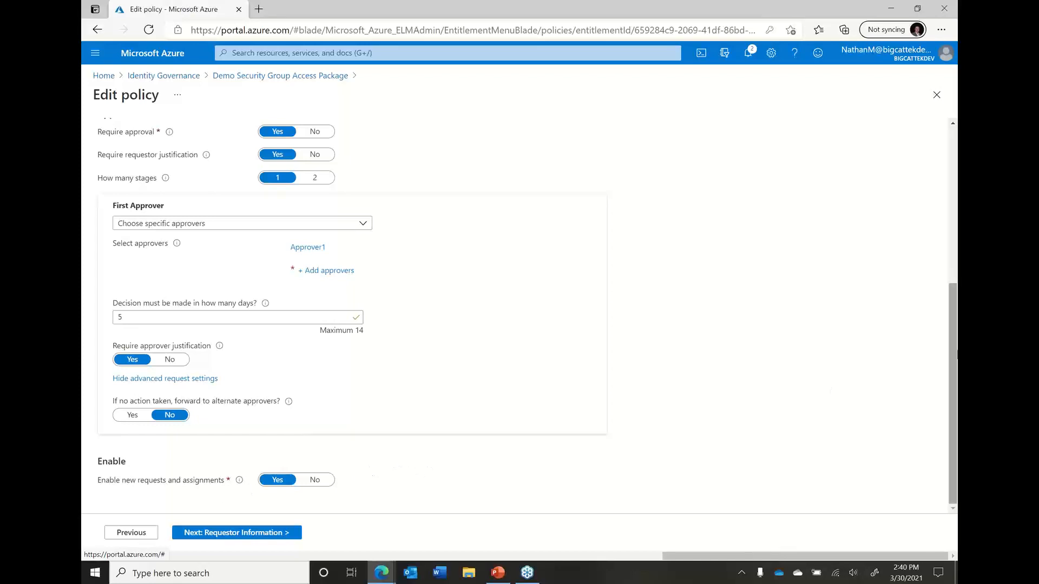
drag(954, 352, 926, 178)
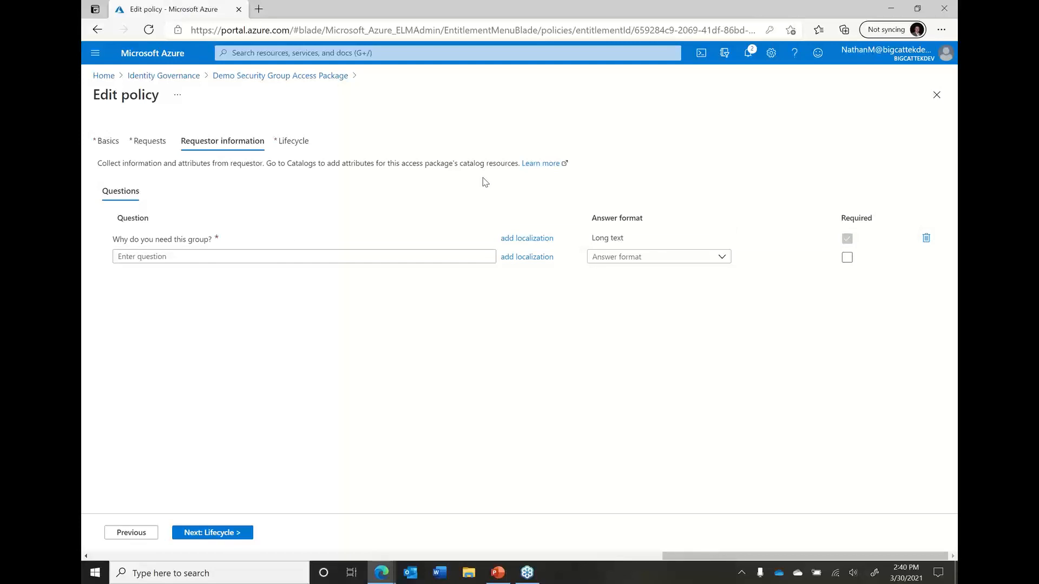
Examine the policy's expiration and access review lifecycle settings, and leave the policy without updating it
click(299, 147)
double_click(300, 148)
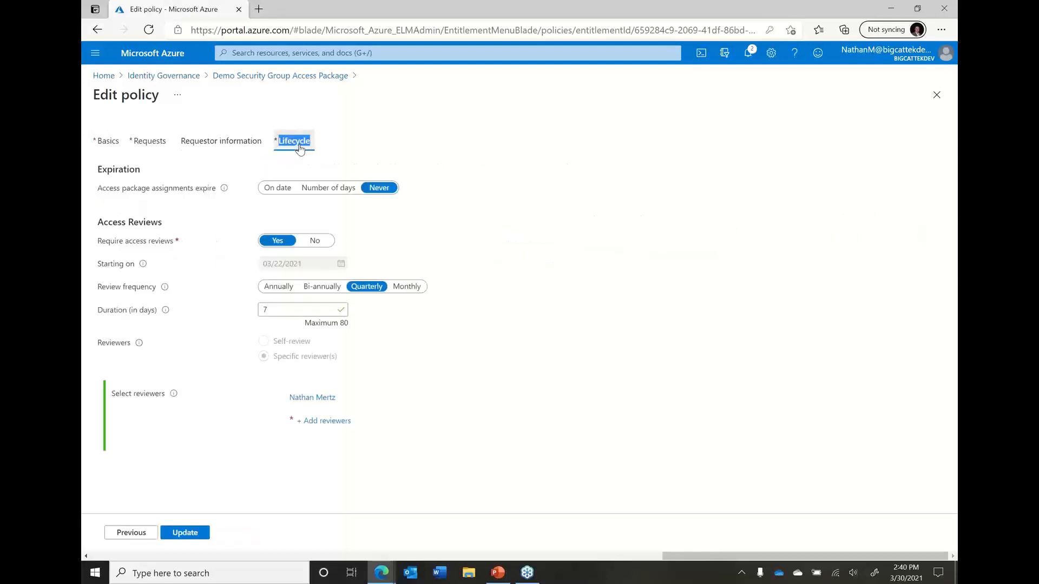
click(485, 171)
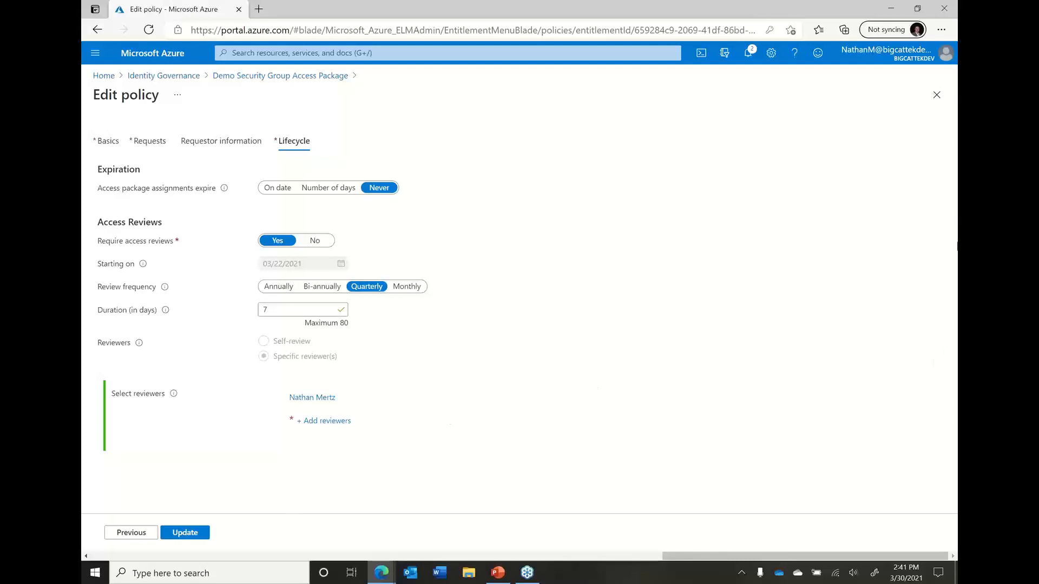
click(246, 77)
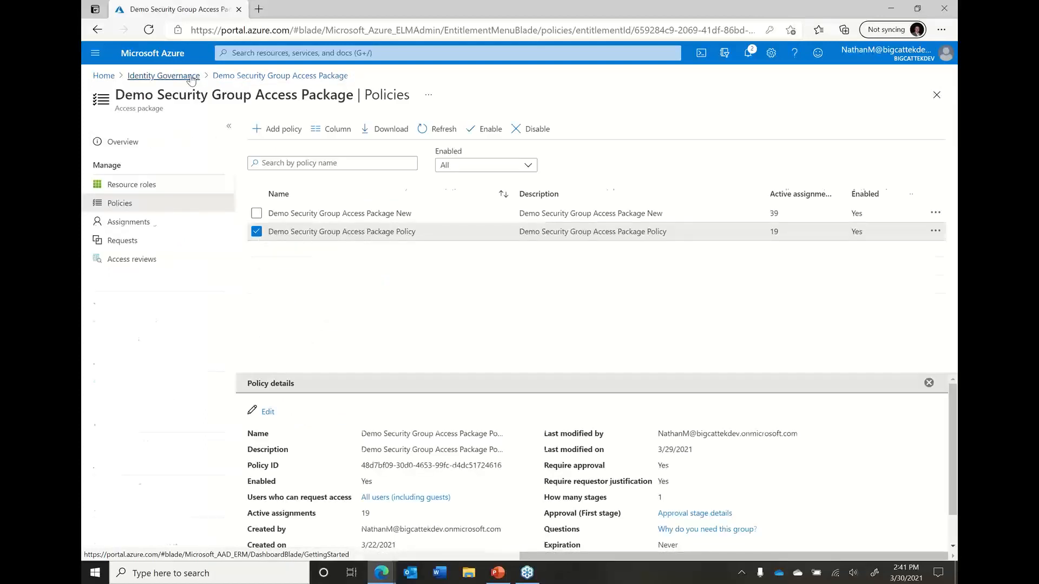
Return to Identity Governance and view the catalogs and the connected organizations
click(191, 79)
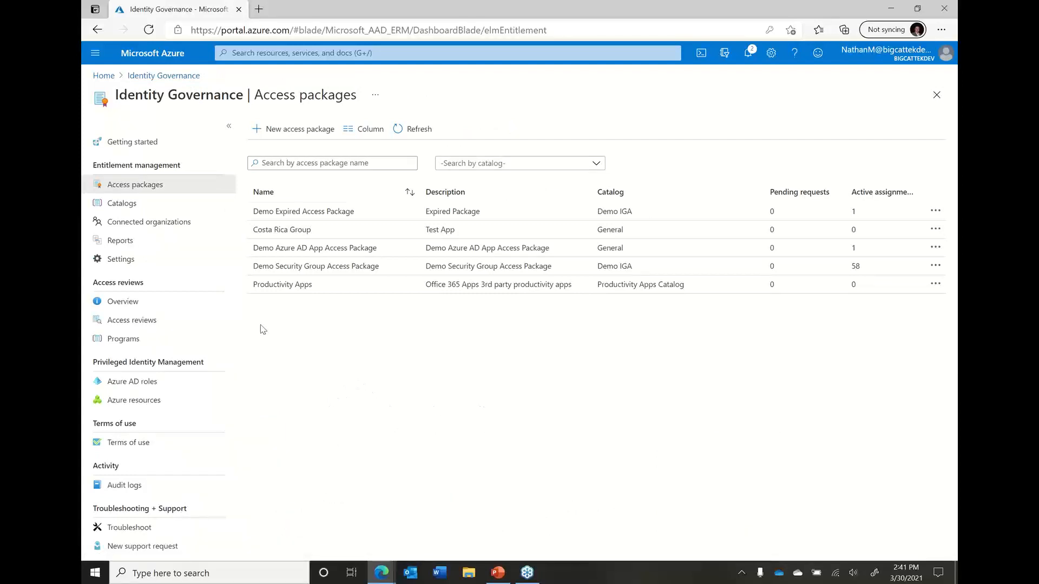
click(162, 205)
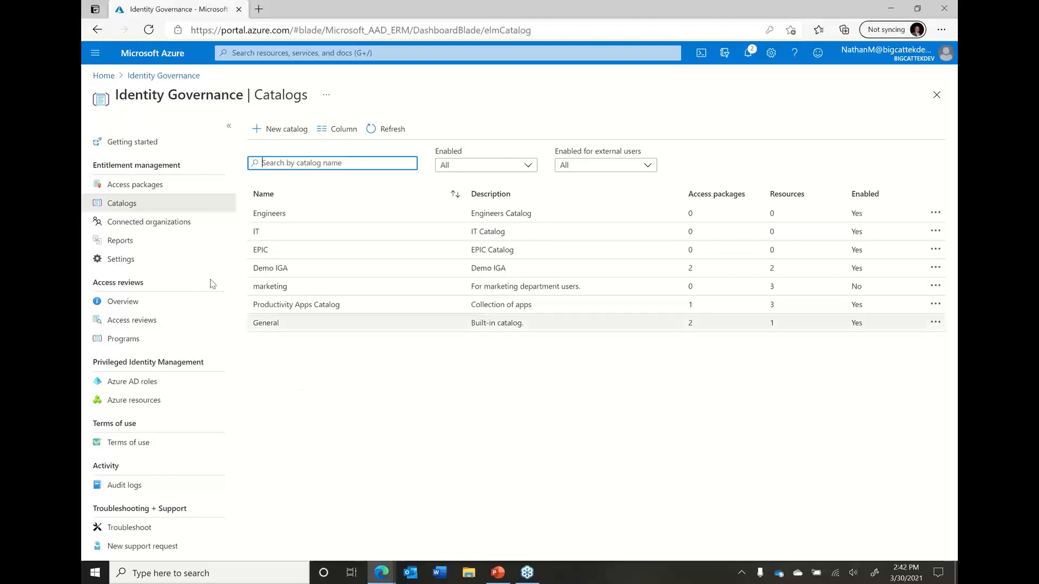
click(175, 226)
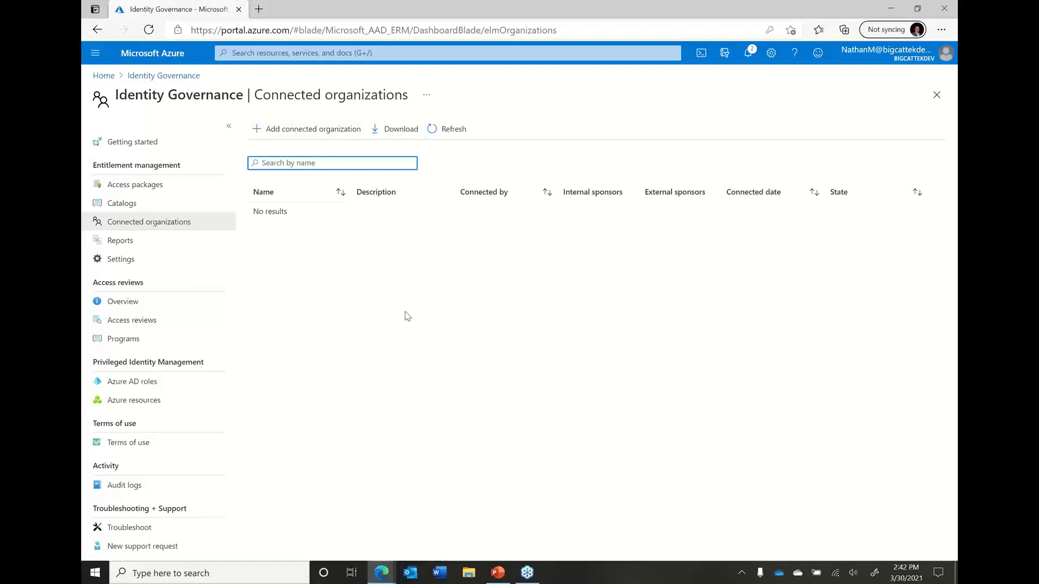
Run the report on access packages for a user, choosing the administrator's account, and view its requestable and assigned packages
click(182, 246)
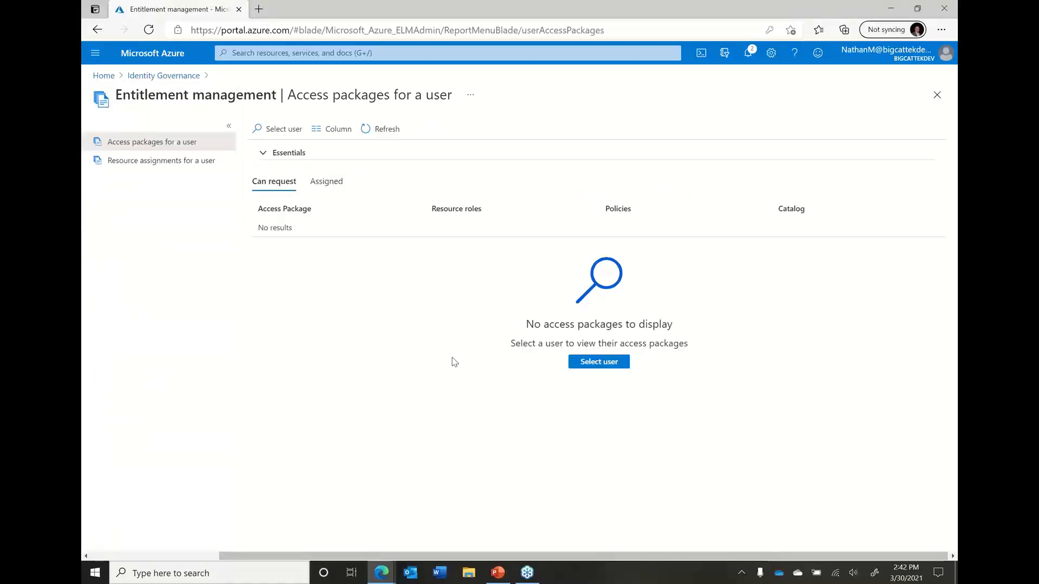
click(275, 132)
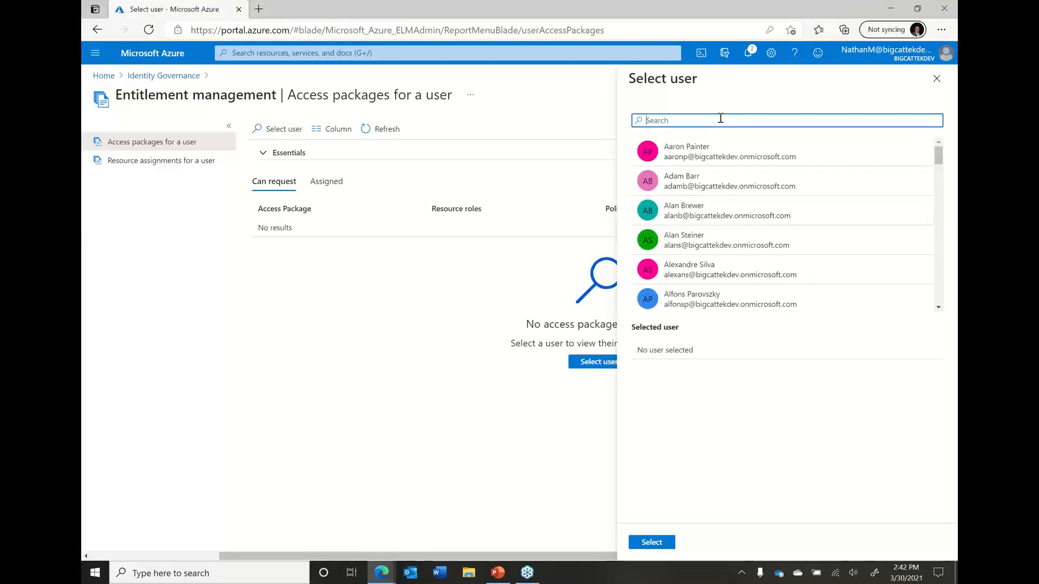
text(nathan)
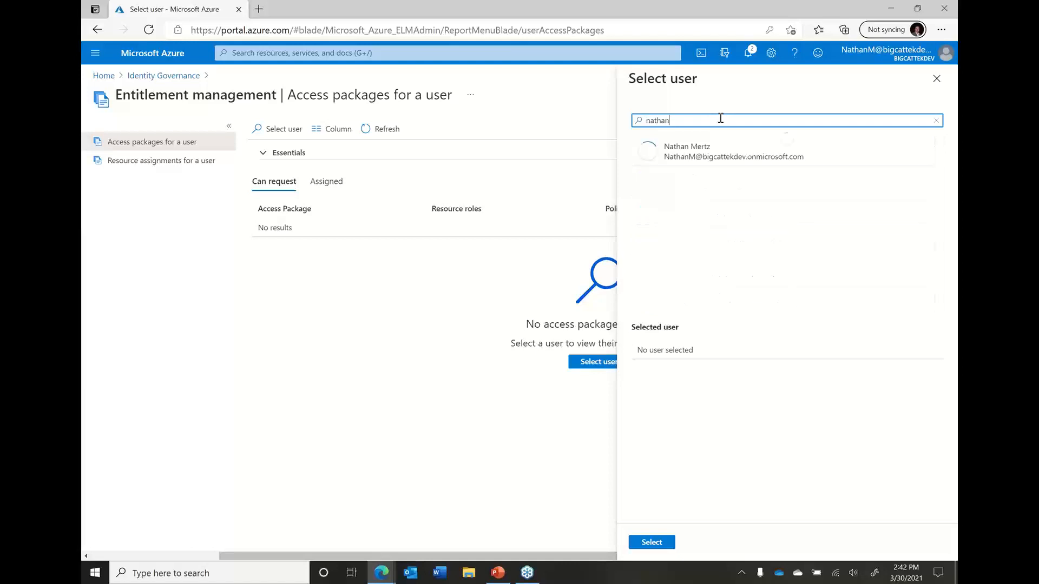
click(706, 160)
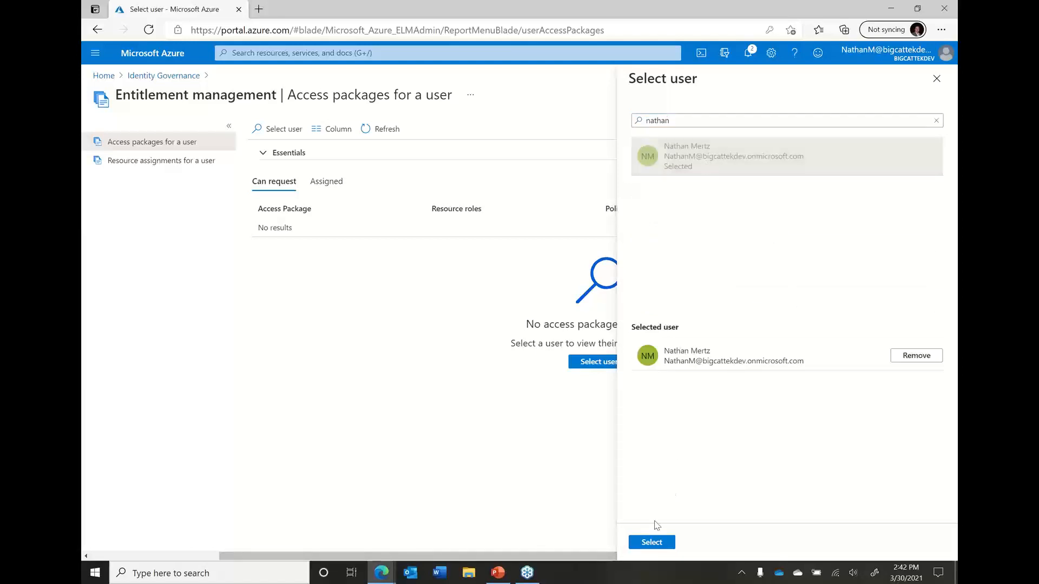
click(651, 542)
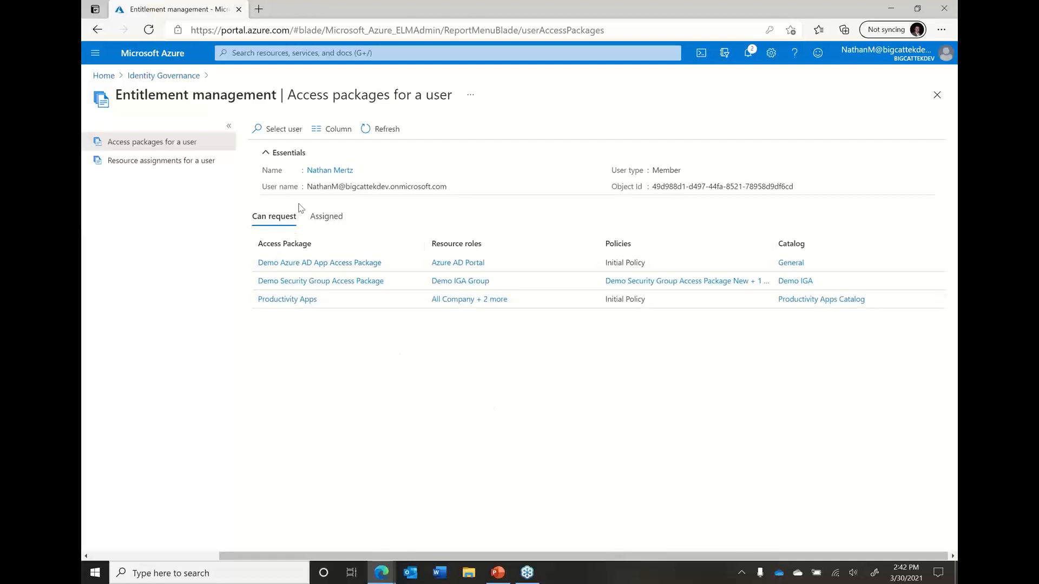
click(329, 218)
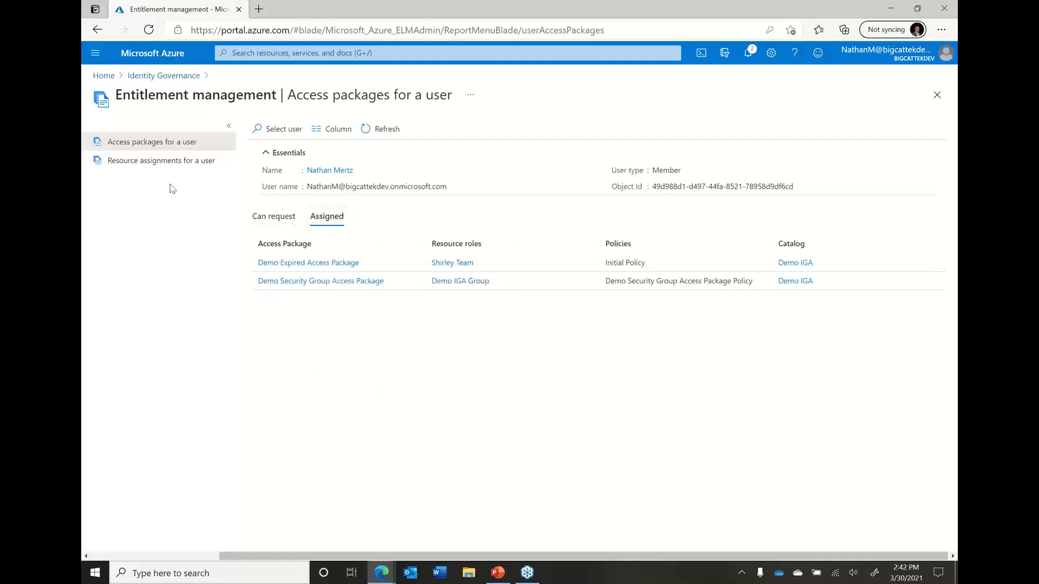
Run the report on resource assignments for a user, choosing the administrator's account, and view its assigned resource roles
click(204, 162)
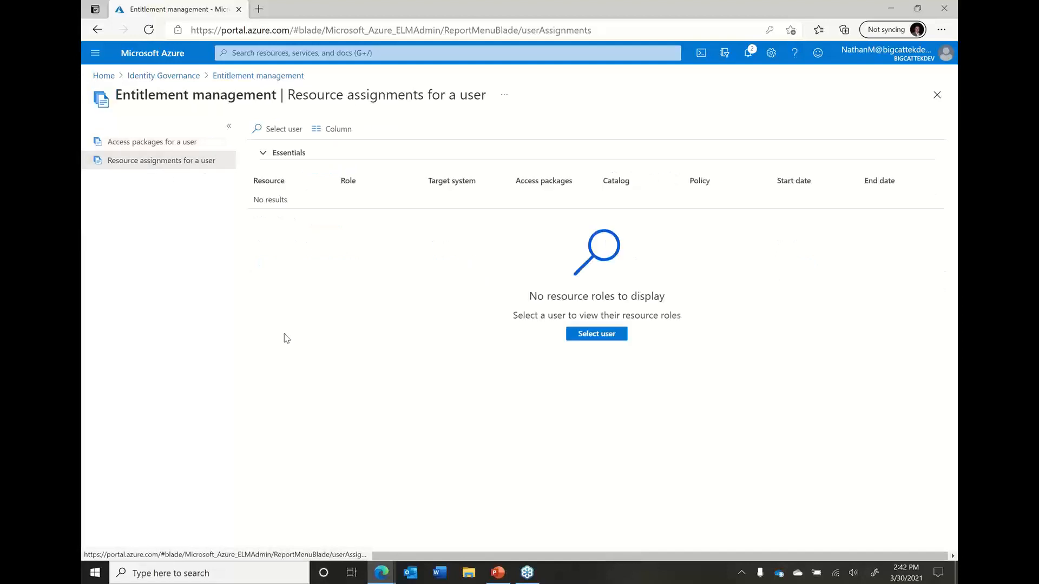
click(285, 131)
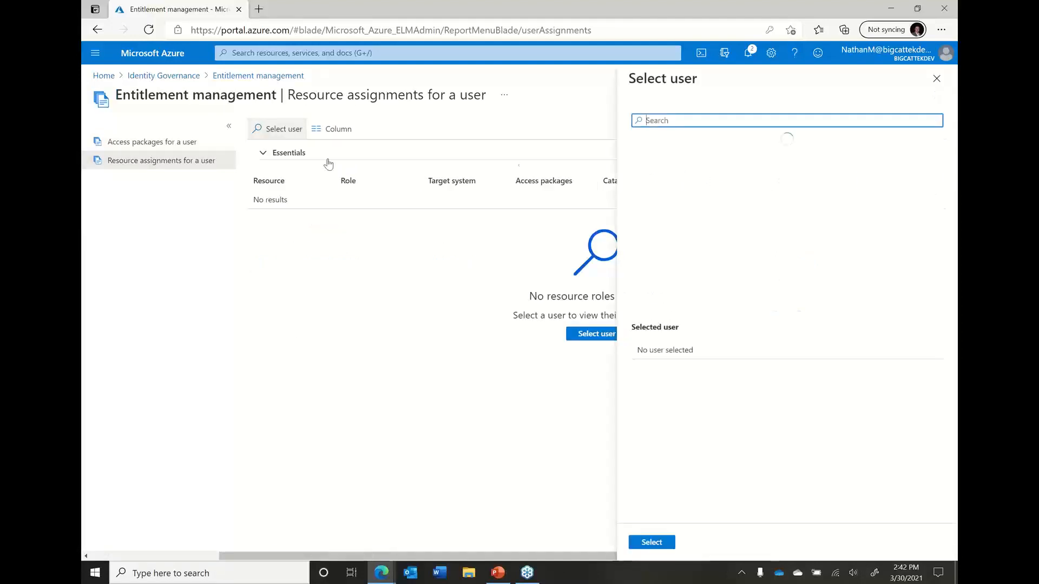
text(nathan)
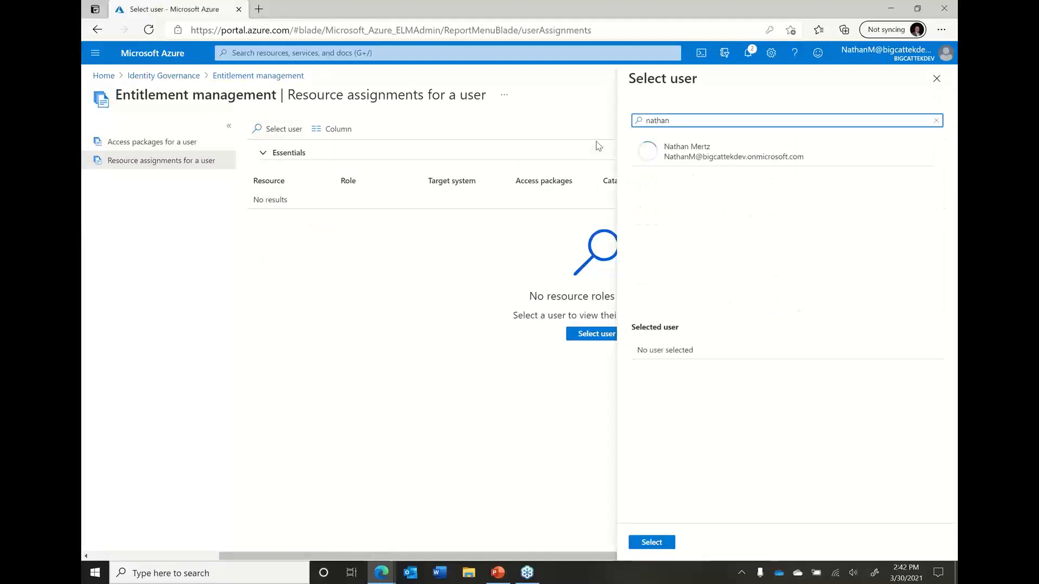
click(734, 165)
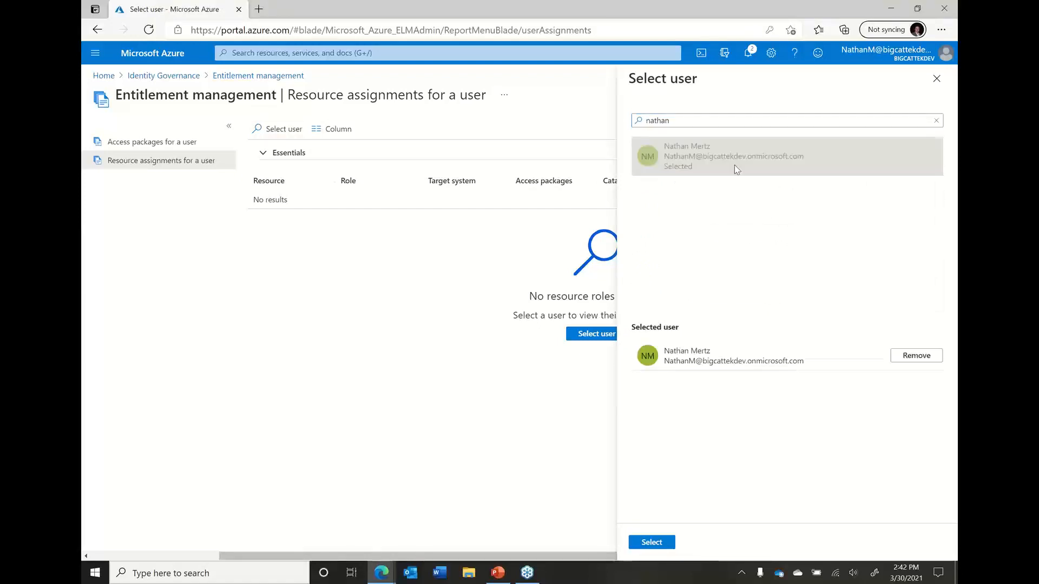
click(652, 542)
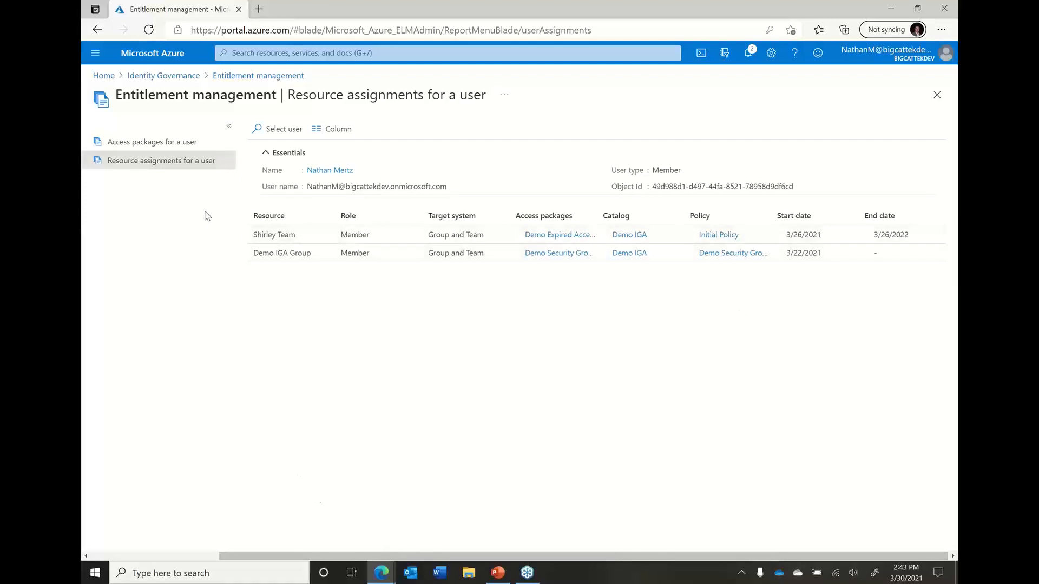
Return to the Identity Governance start page and switch to the GoToWebinar window
click(185, 76)
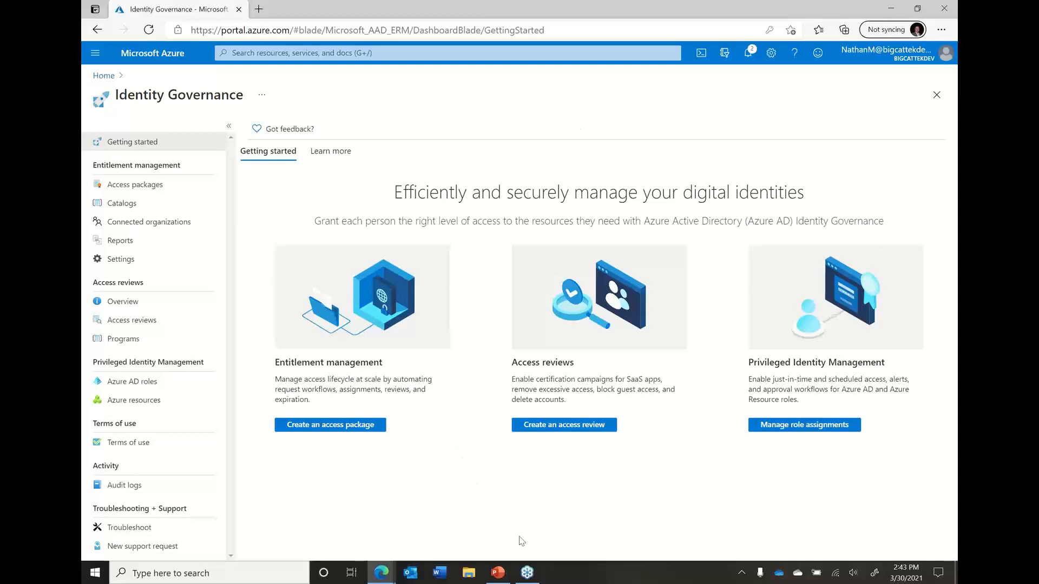
mouse_move(504, 580)
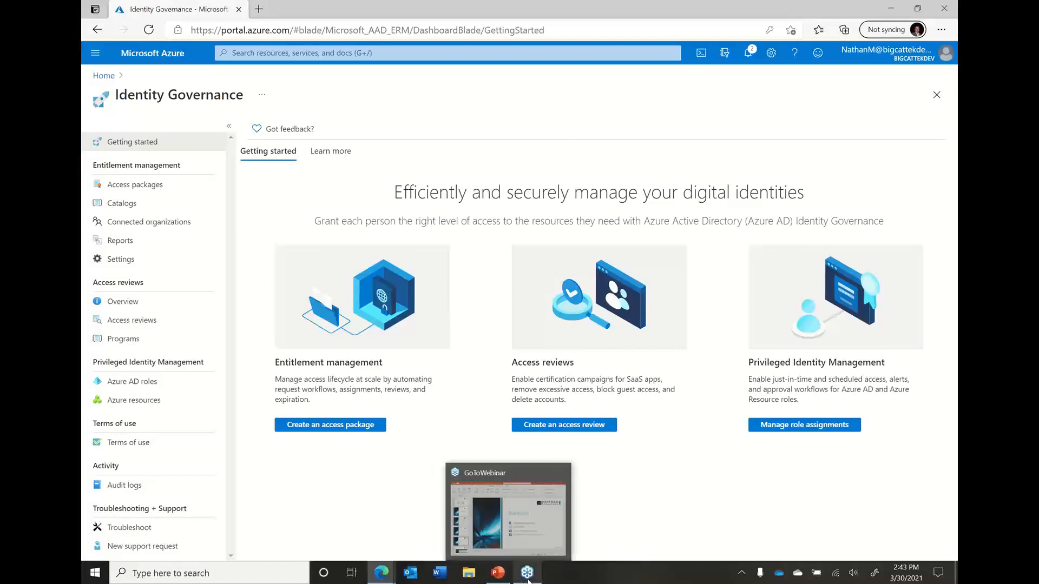
click(528, 578)
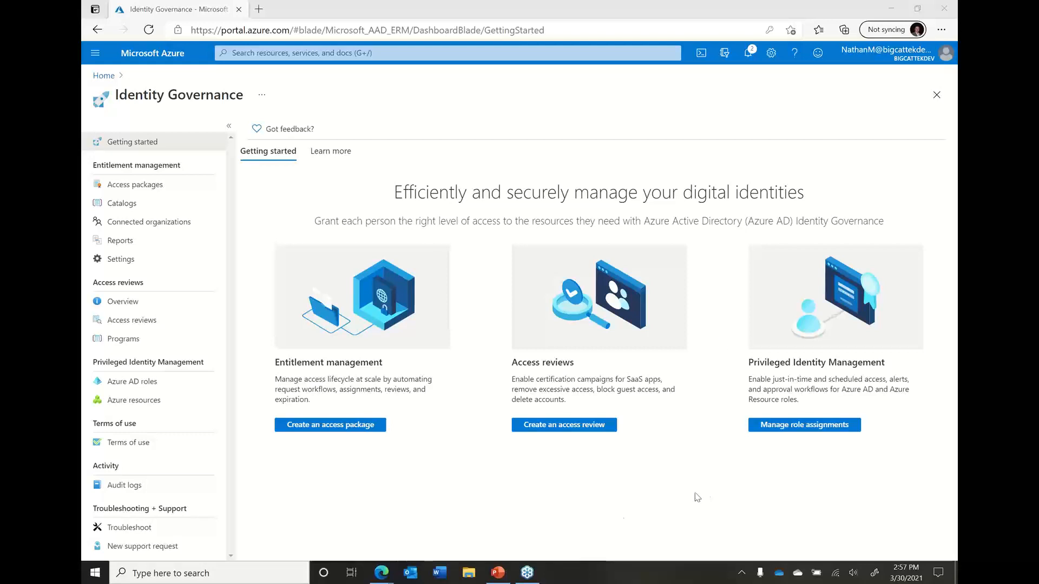
Switch to the Azure IGA Webinar 3-30-21 presentation in PowerPoint
mouse_move(501, 577)
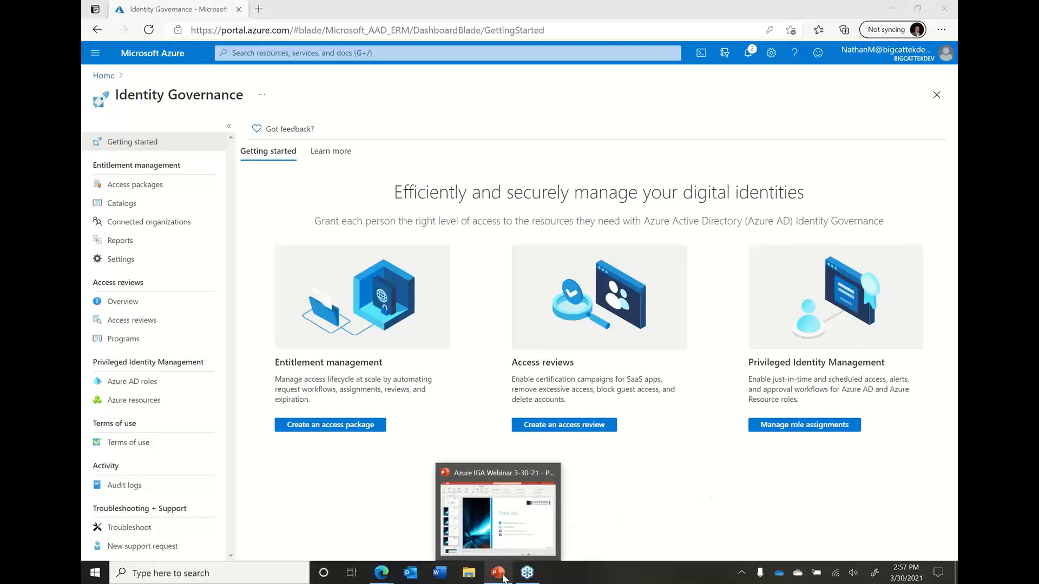
click(501, 577)
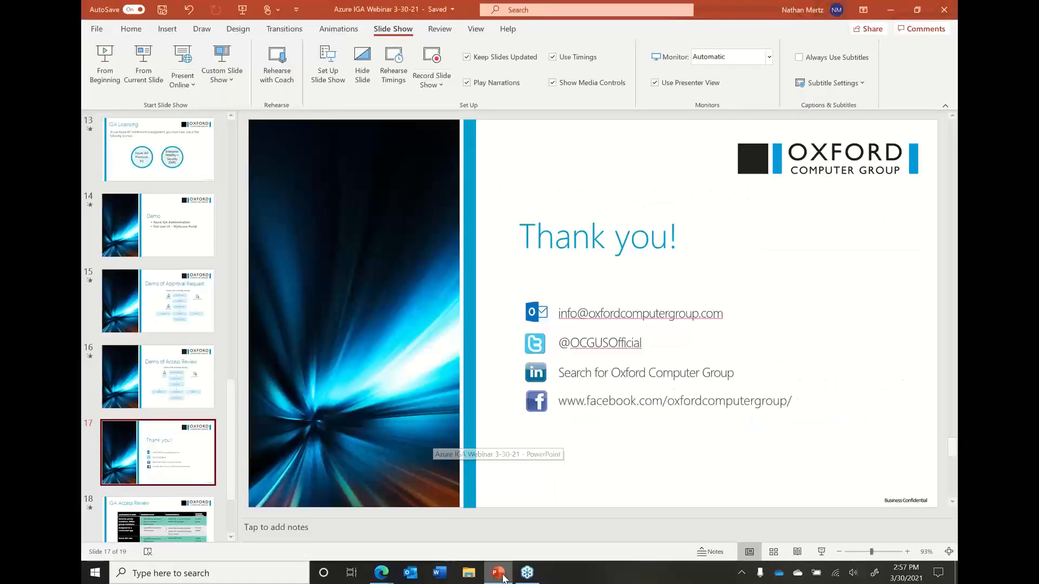